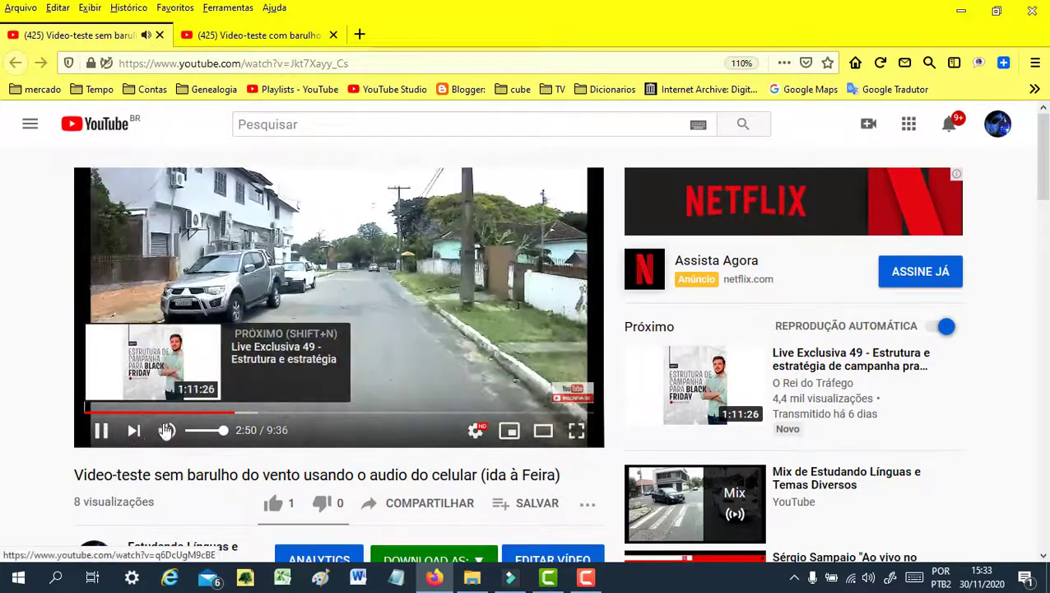
Pause the test video without wind noise and switch to Filmora 9.
left_click(102, 440)
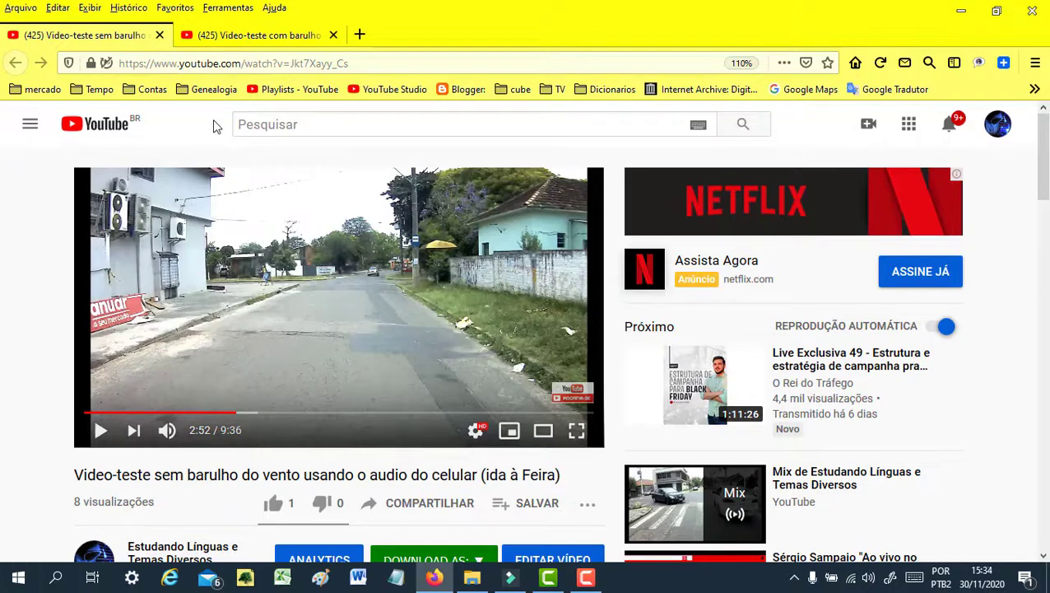
left_click(511, 579)
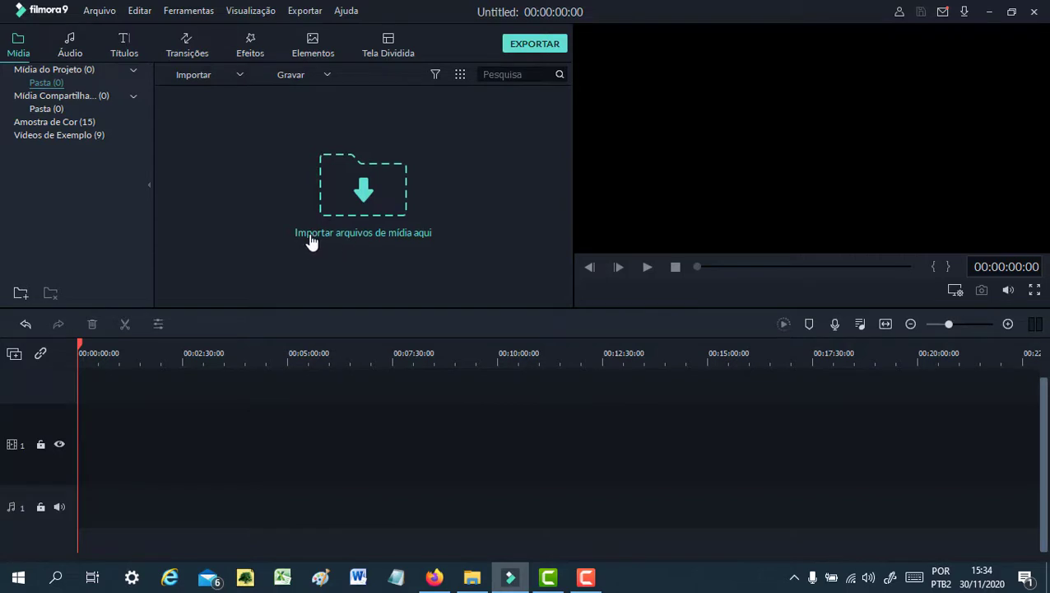
Import the video 20201129_114420A.mp4 from the FEIRA folder into the project media, declining the proxy file.
left_click(346, 220)
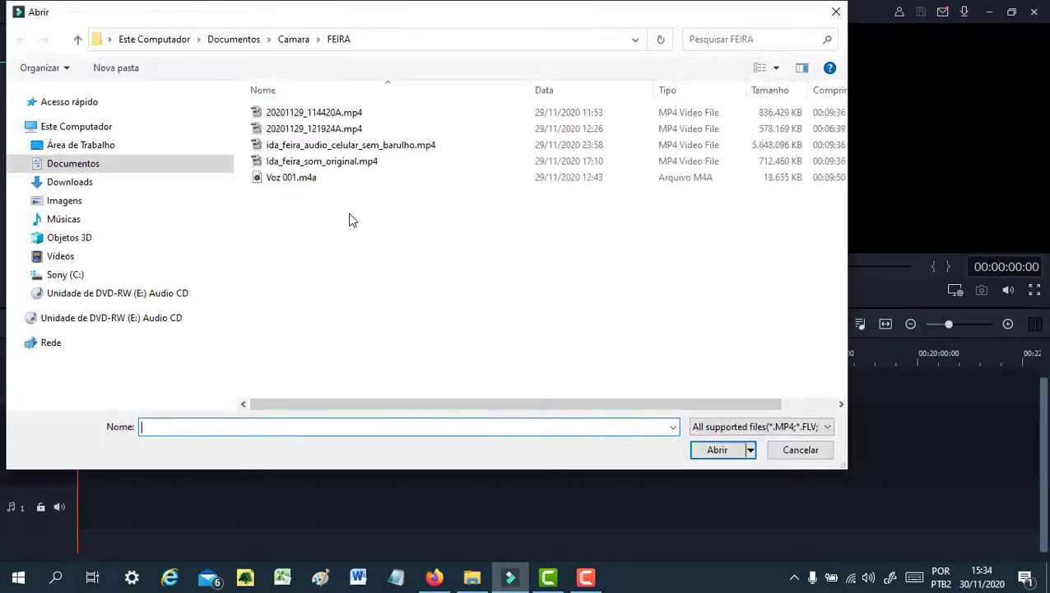
double_click(312, 114)
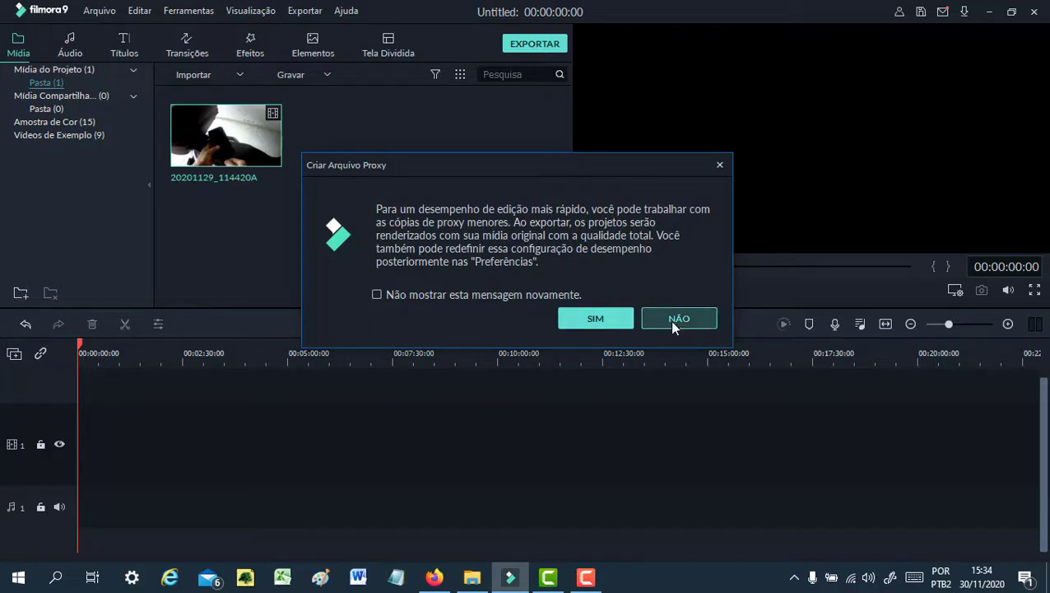
left_click(673, 320)
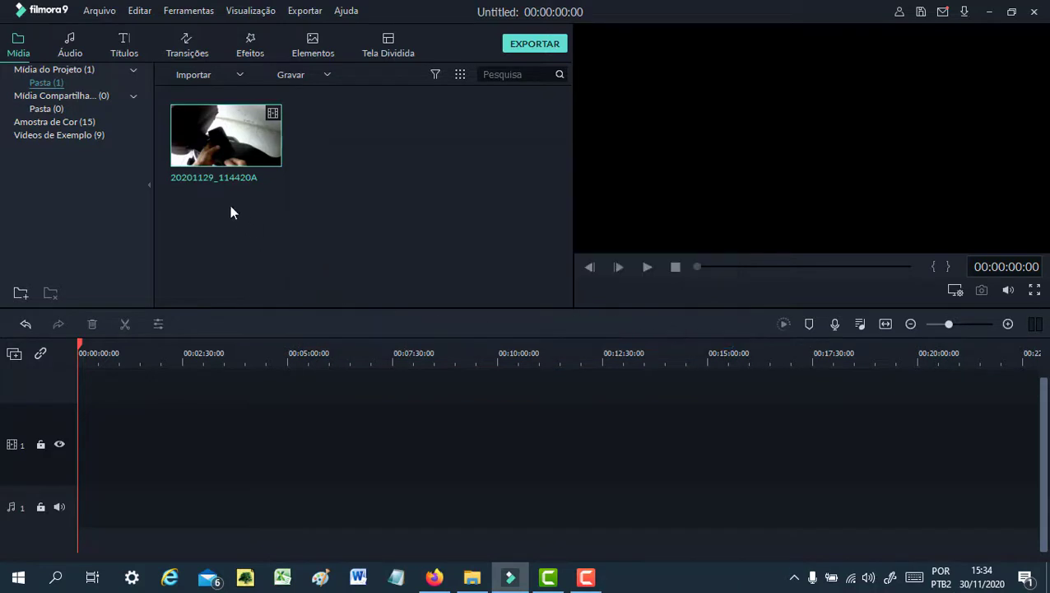
Import the audio file Voz 001.m4a from the FEIRA folder into the project media.
mouse_move(209, 172)
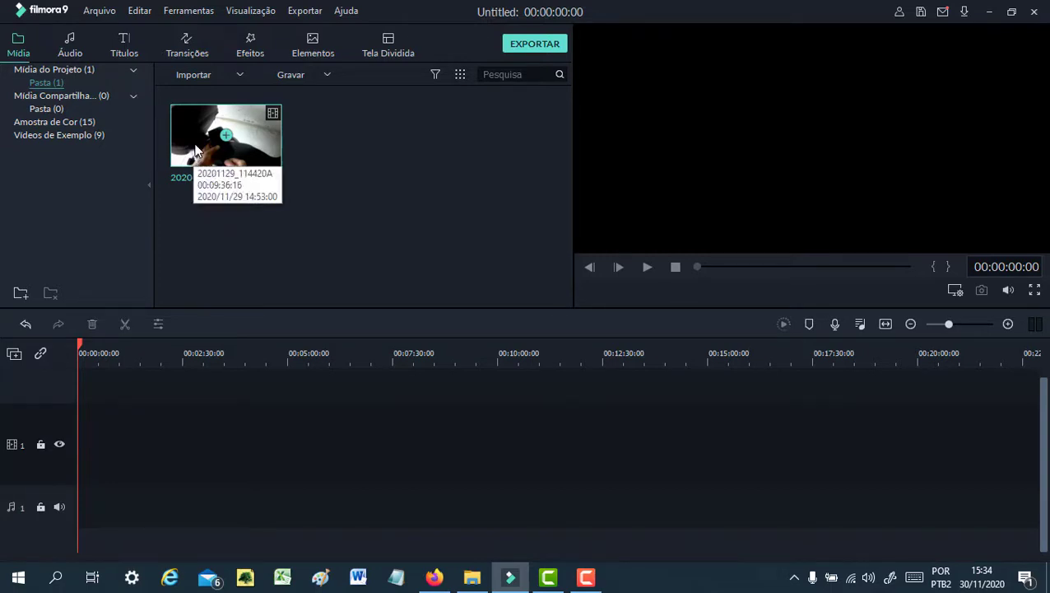
left_click(100, 12)
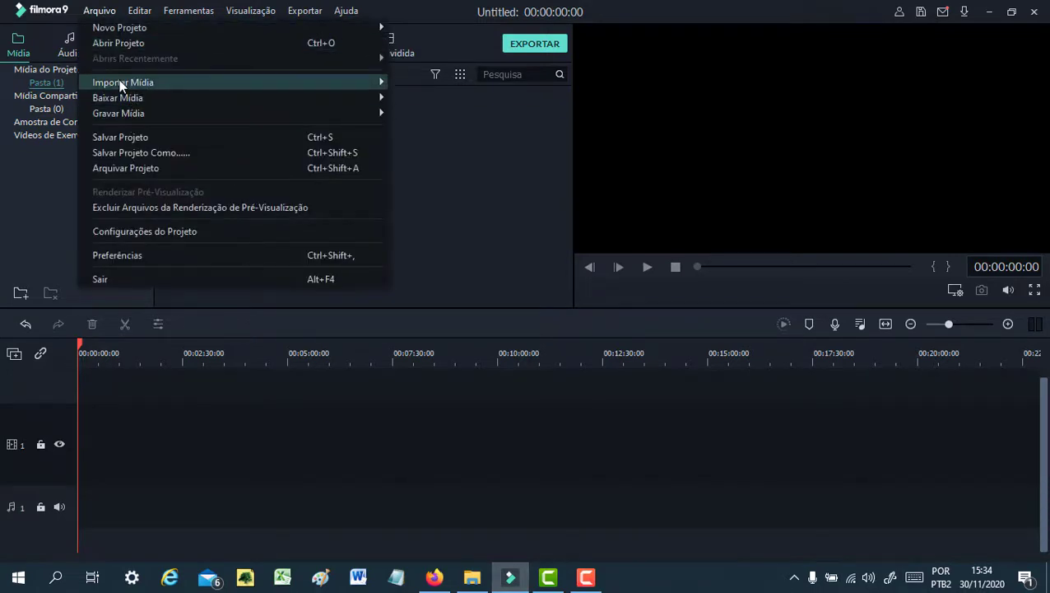
mouse_move(119, 82)
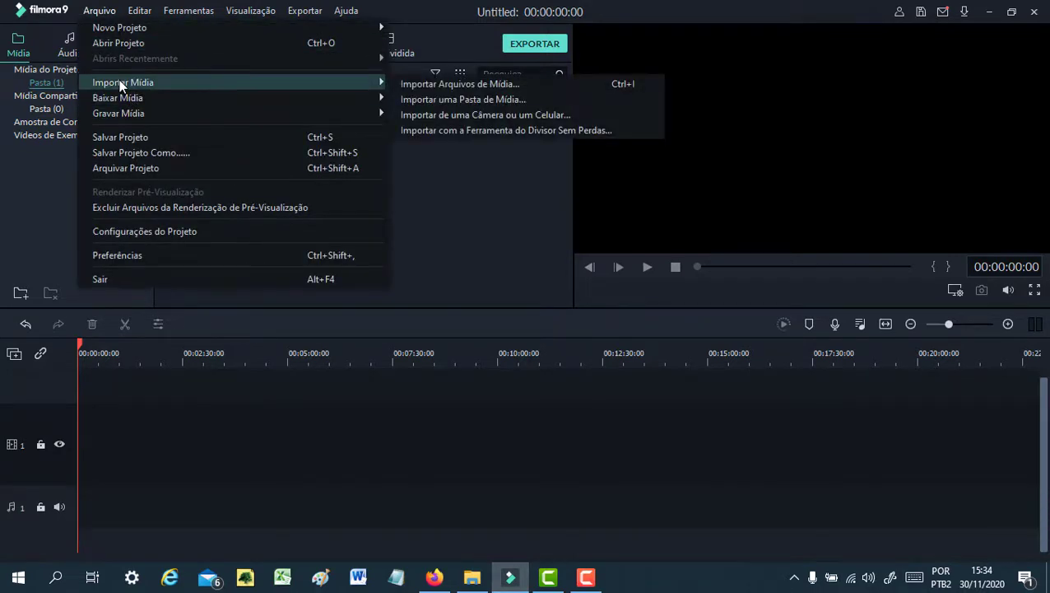
left_click(433, 84)
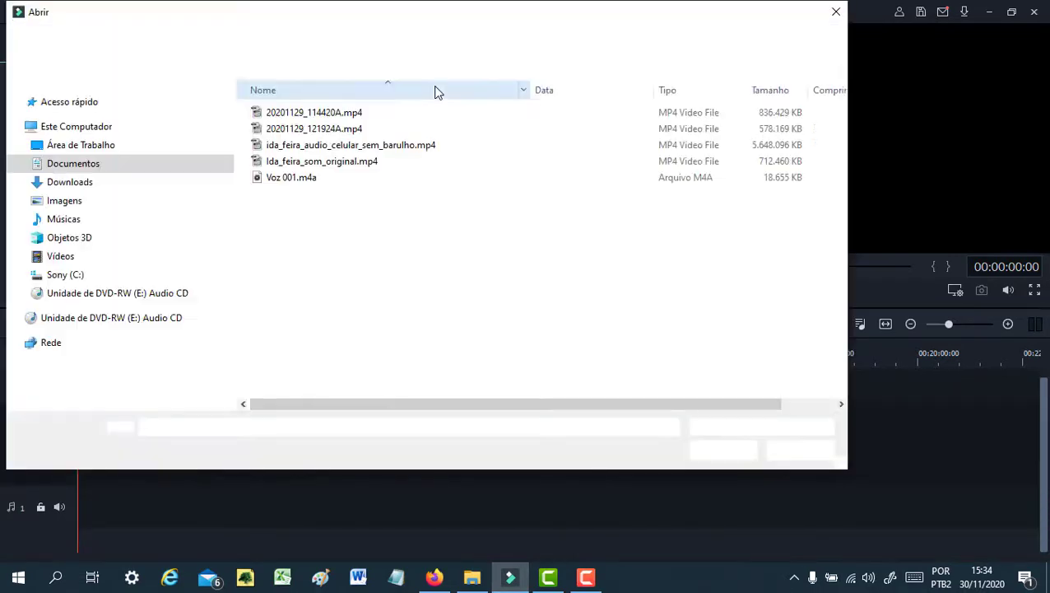
double_click(298, 178)
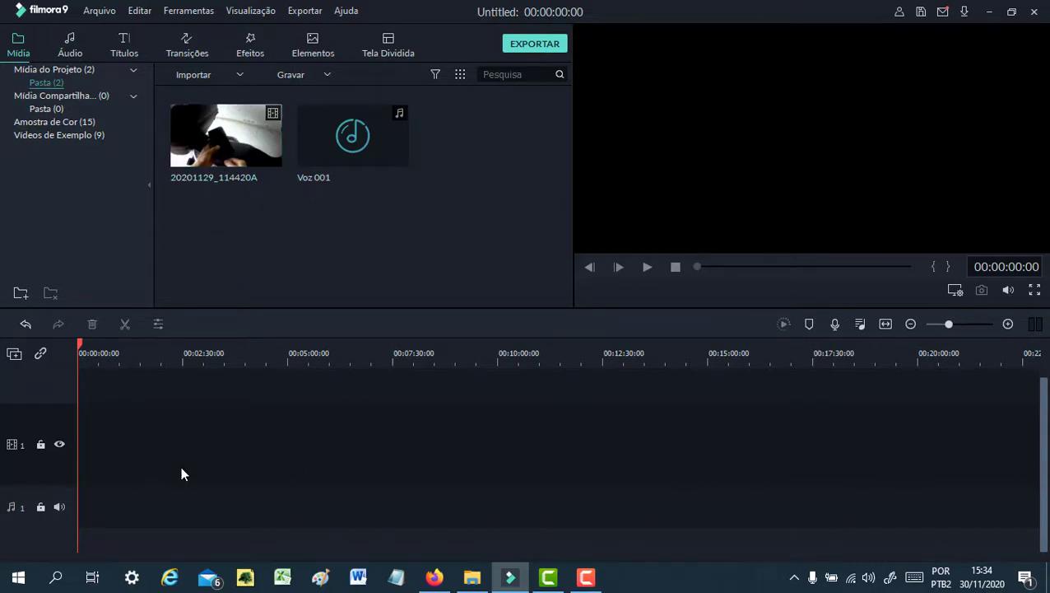
Insert the 20201129_114420A video into the timeline, keeping the current project settings.
right_click(185, 143)
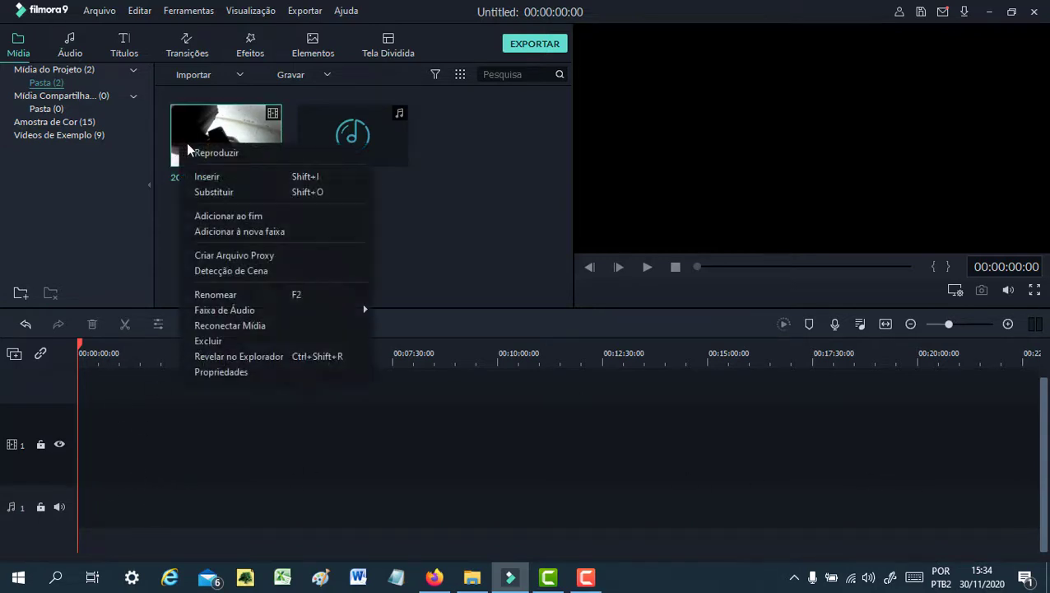
left_click(218, 176)
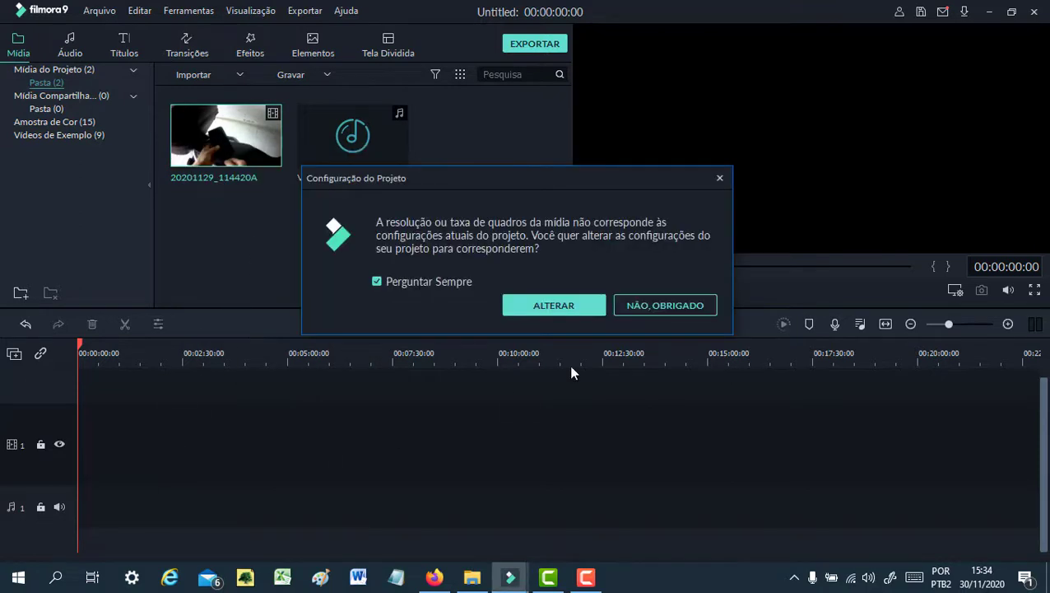
left_click(676, 306)
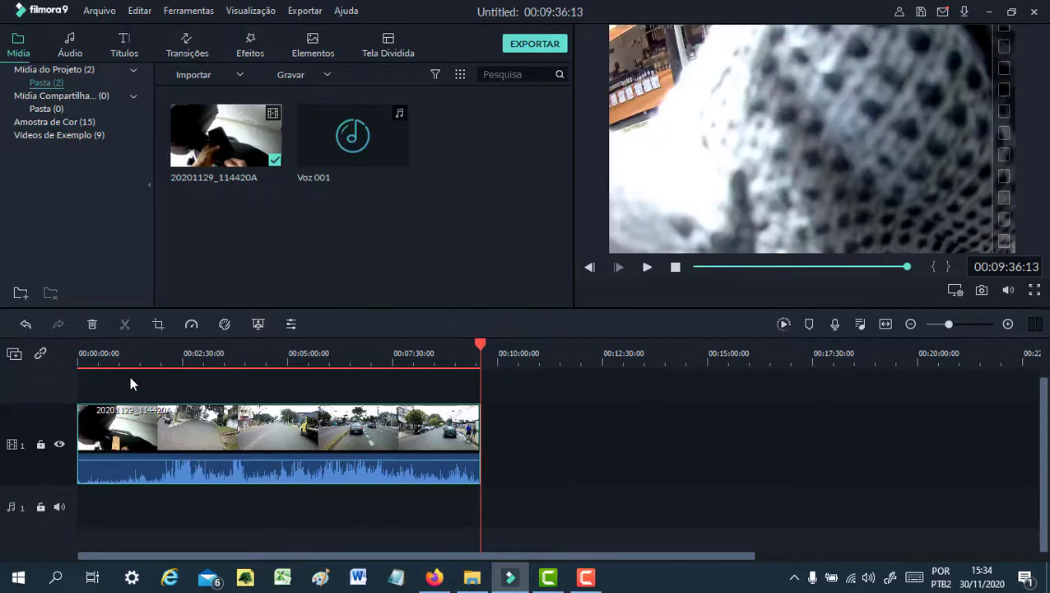
Play the video clip's original sound from about 1:23 and from about 2:27, and stop the playback.
left_click(135, 352)
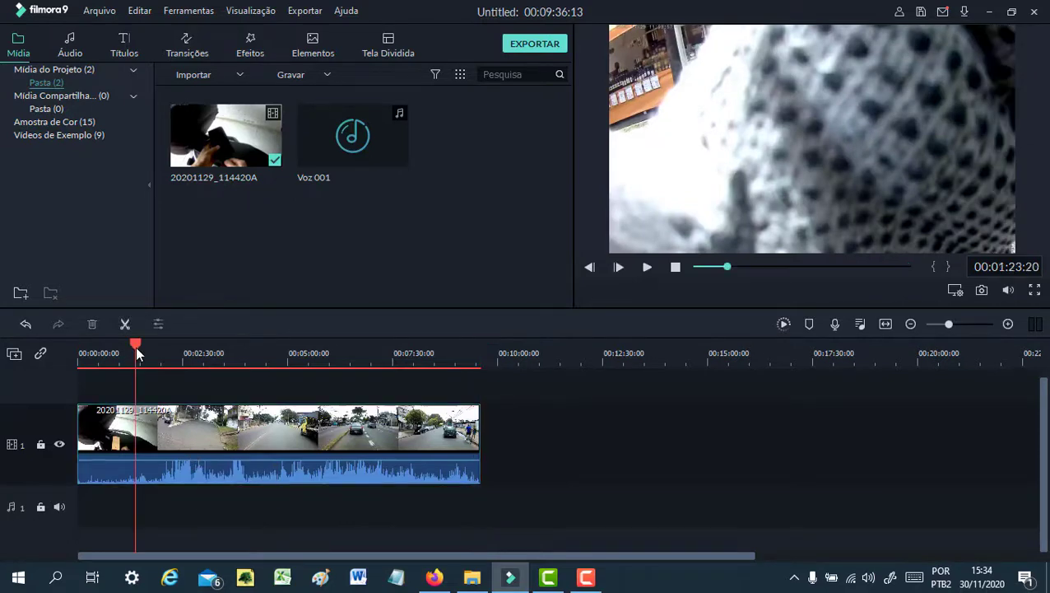
left_click(647, 268)
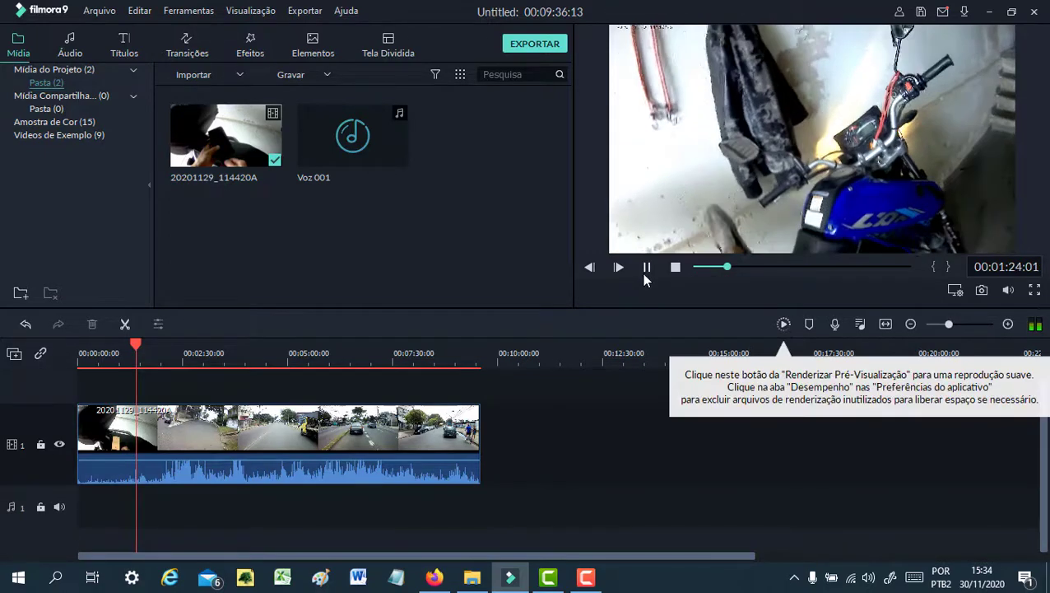
left_click(178, 367)
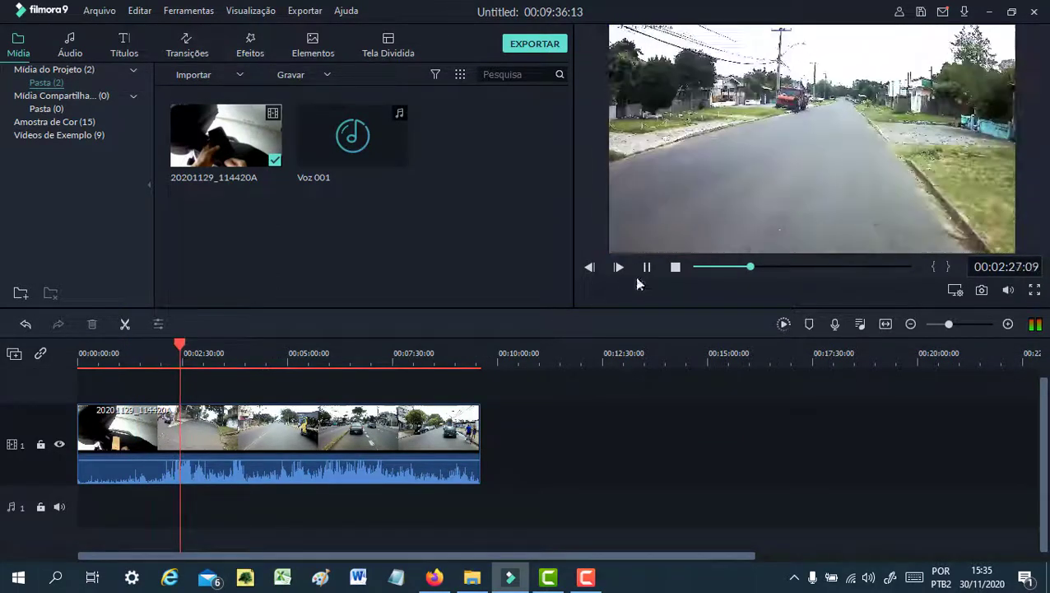
left_click(675, 266)
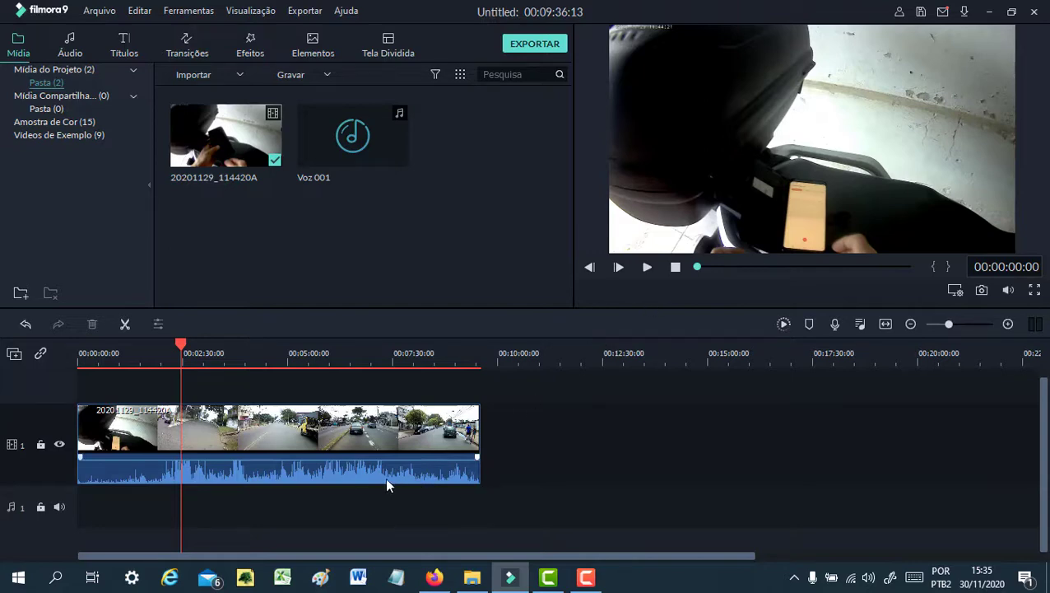
Separate the audio from the 20201129_114420A video clip on the timeline.
left_click(303, 466)
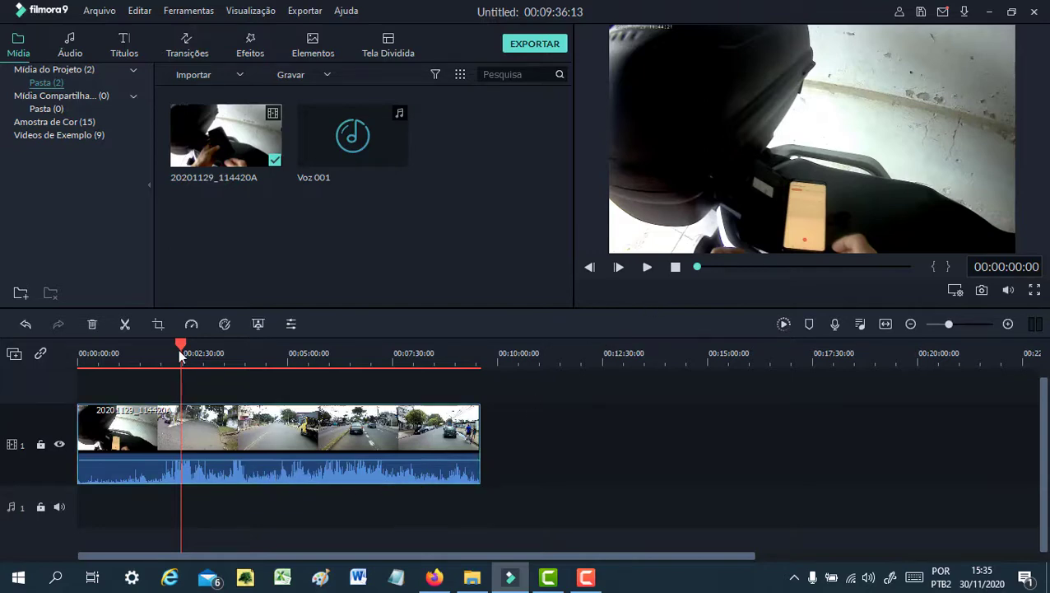
left_click_drag(180, 353, 95, 356)
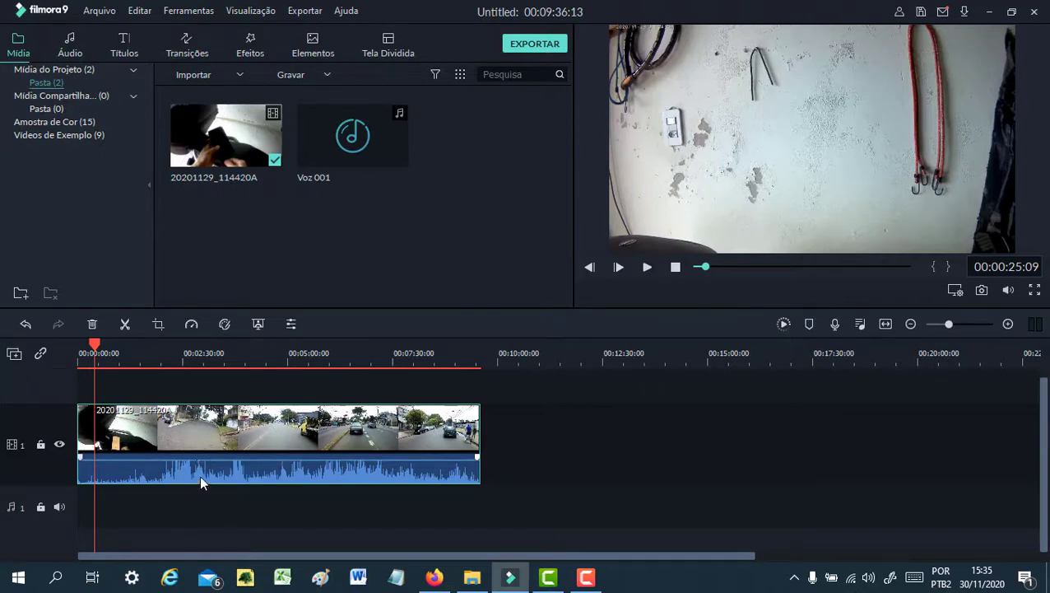
right_click(305, 476)
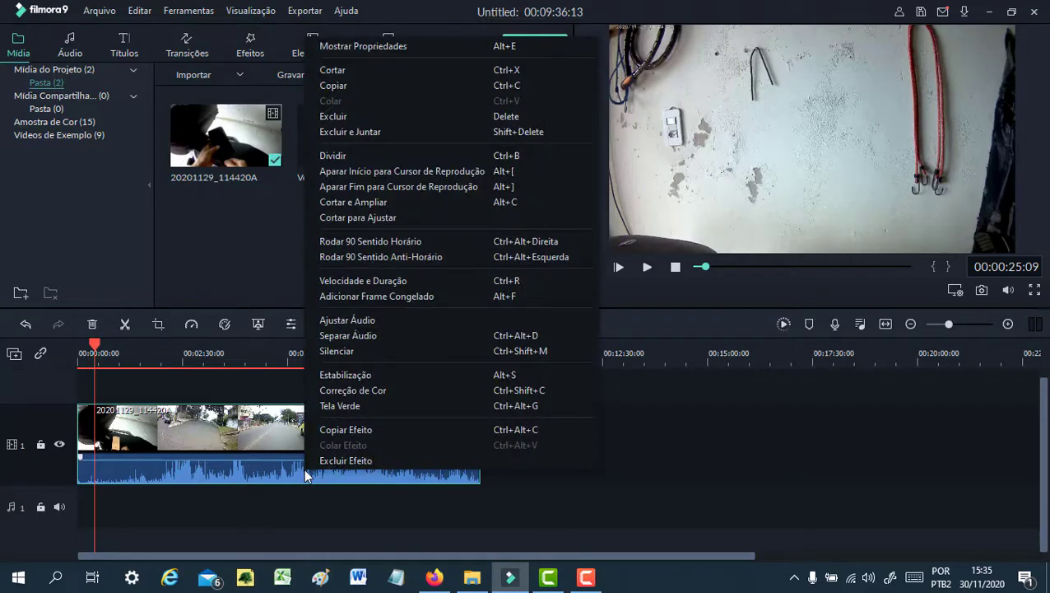
right_click(235, 477)
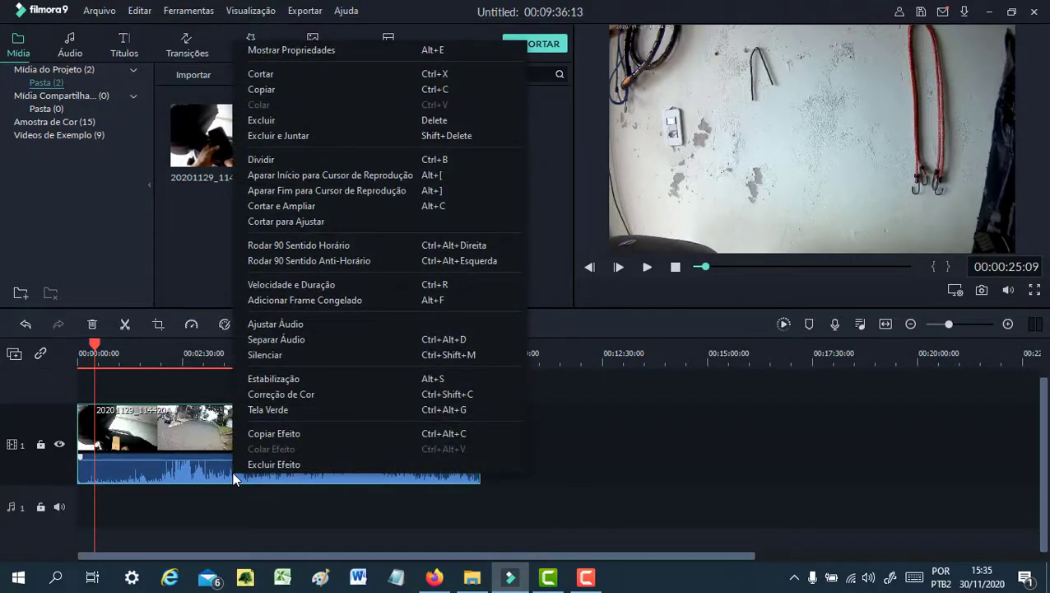
left_click(265, 339)
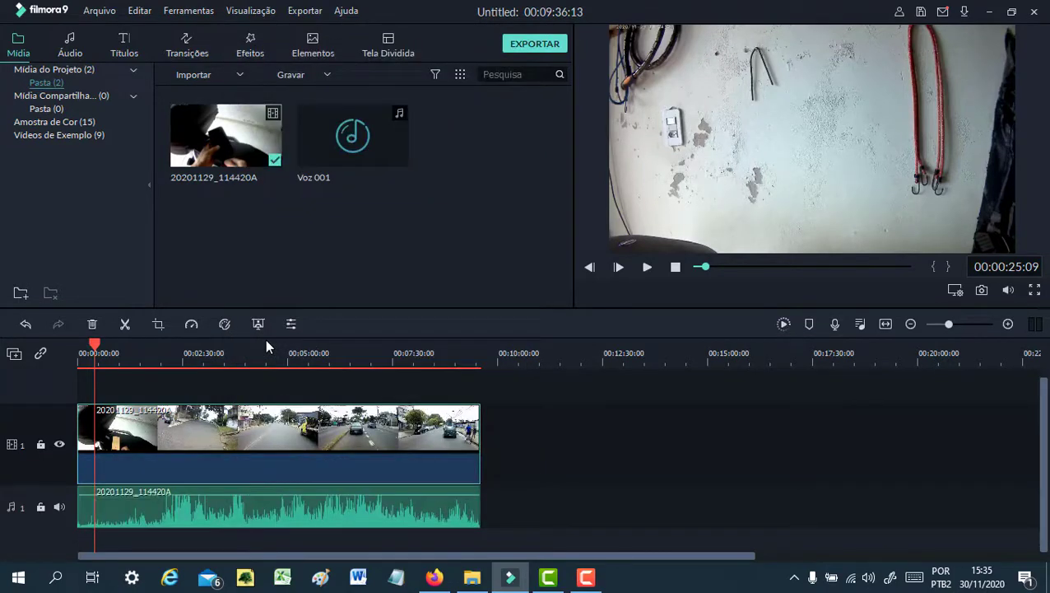
Delete the separated 20201129_114420A audio clip from audio track 1.
left_click(196, 519)
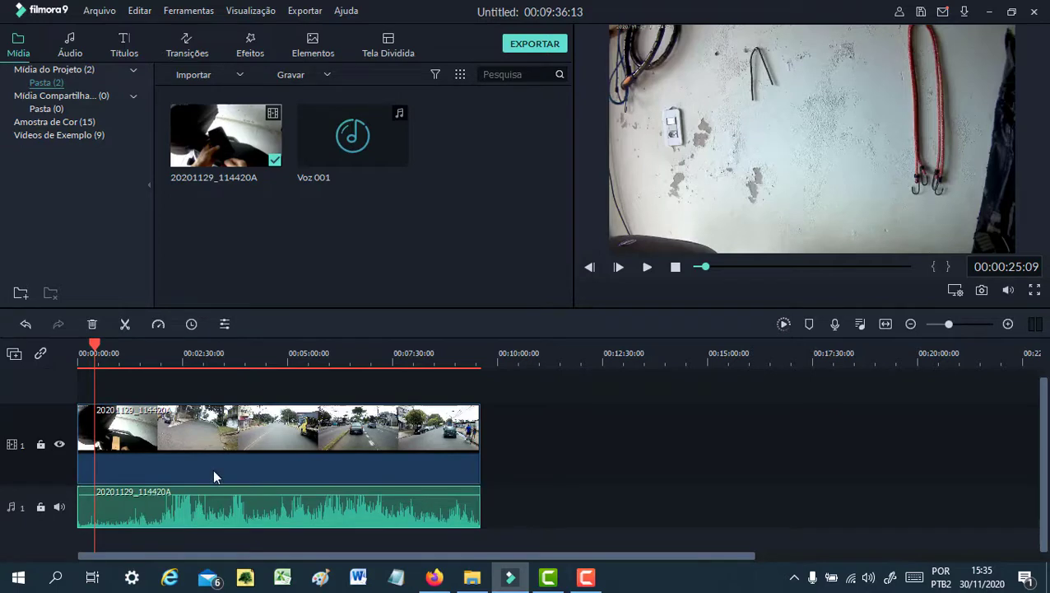
left_click(212, 469)
left_click(205, 506)
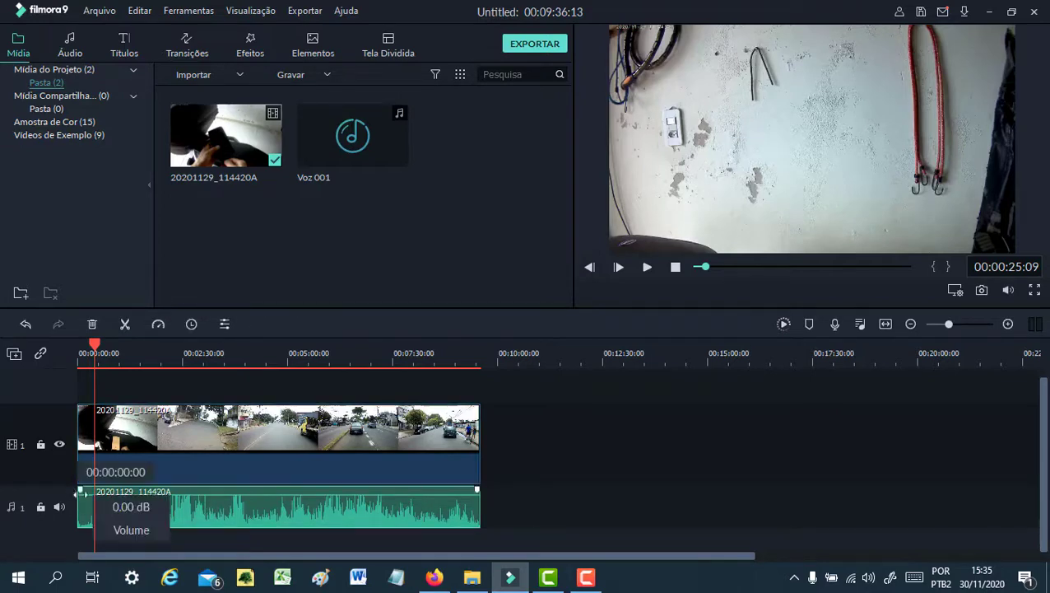
left_click(446, 487)
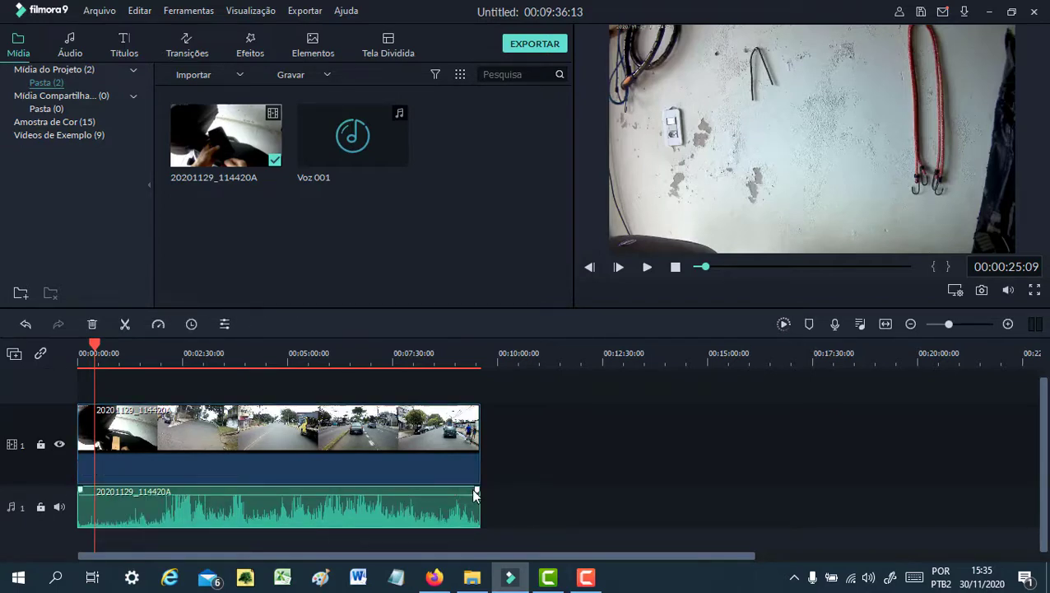
right_click(243, 506)
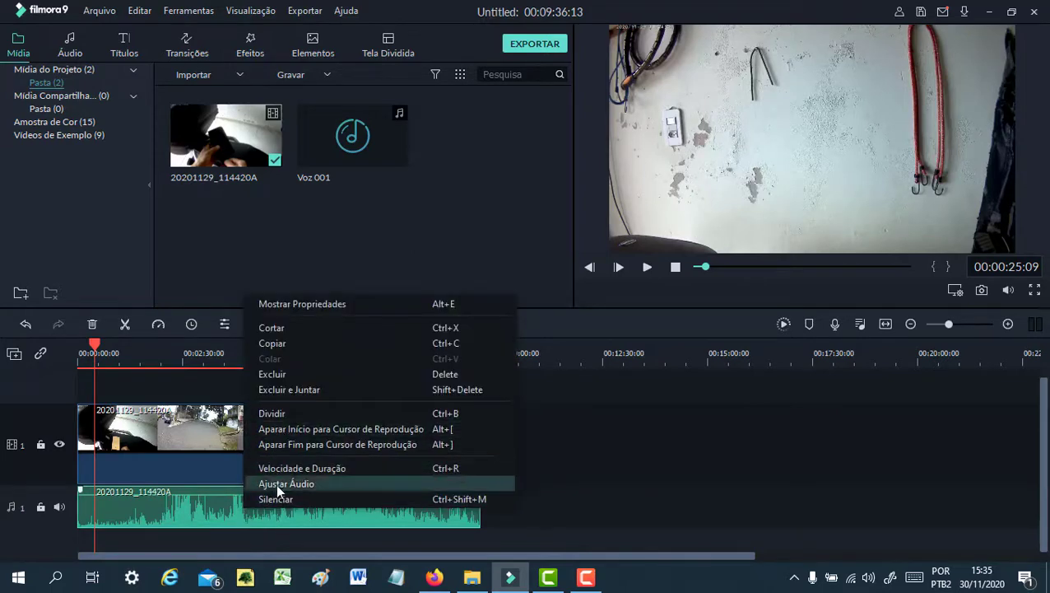
left_click(282, 378)
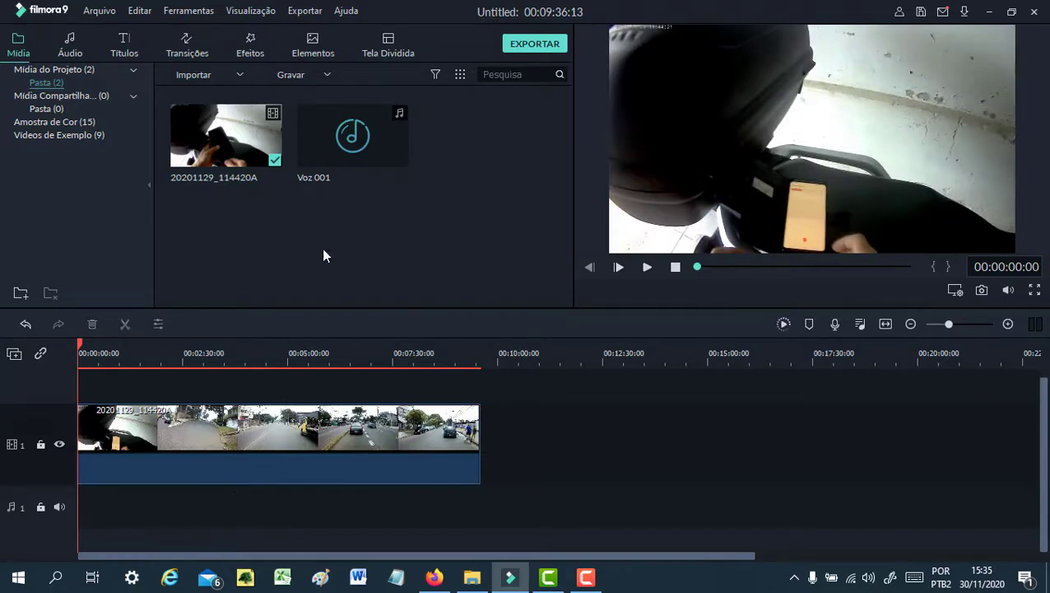
Play the silent video from the start to about 2 seconds and insert the Voz 001 audio at that point.
mouse_move(319, 156)
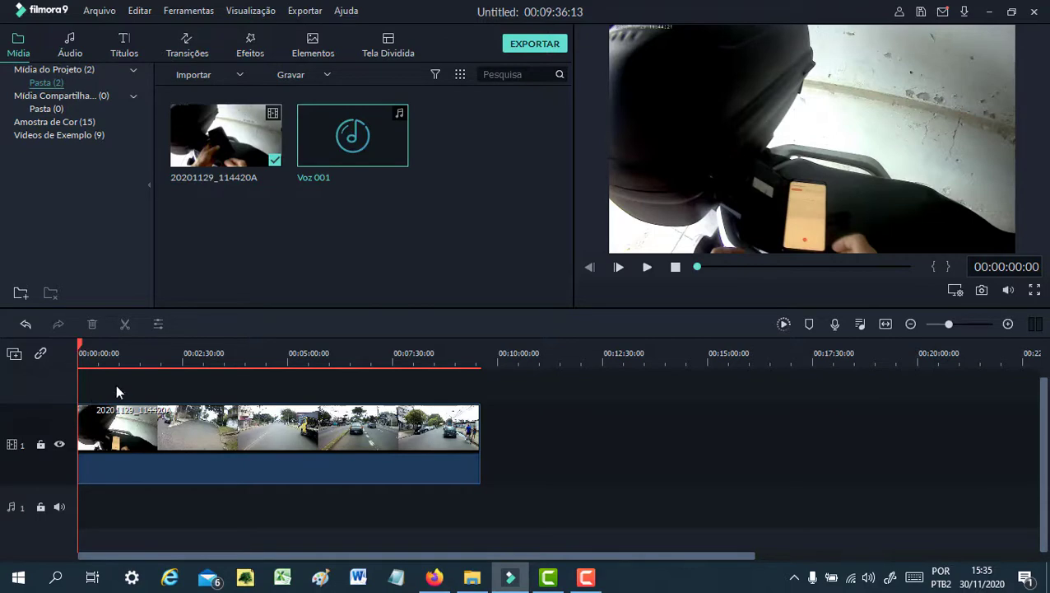
left_click(646, 267)
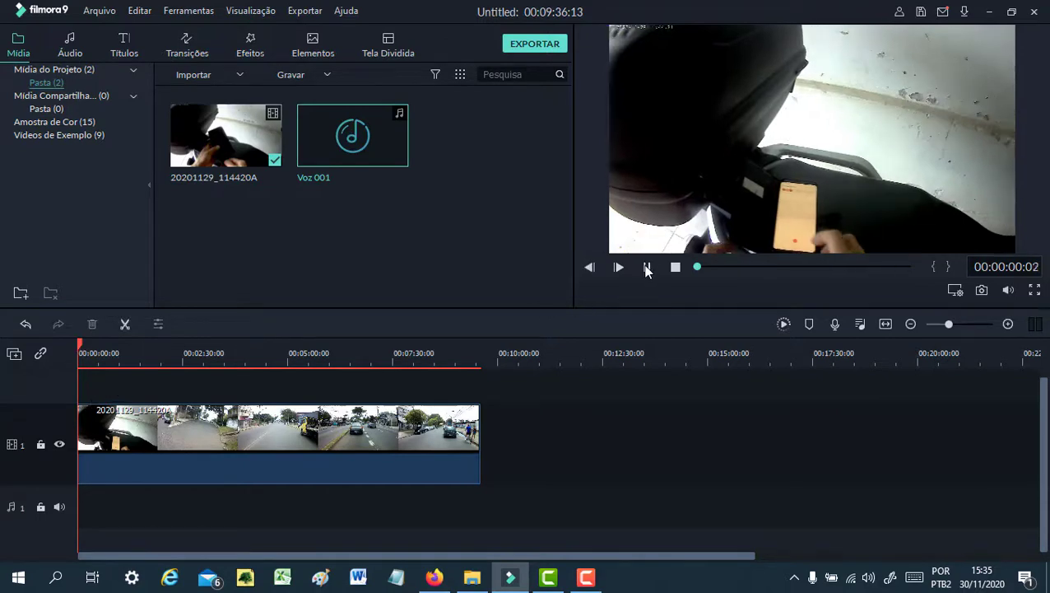
left_click_drag(81, 346, 38, 367)
key("space")
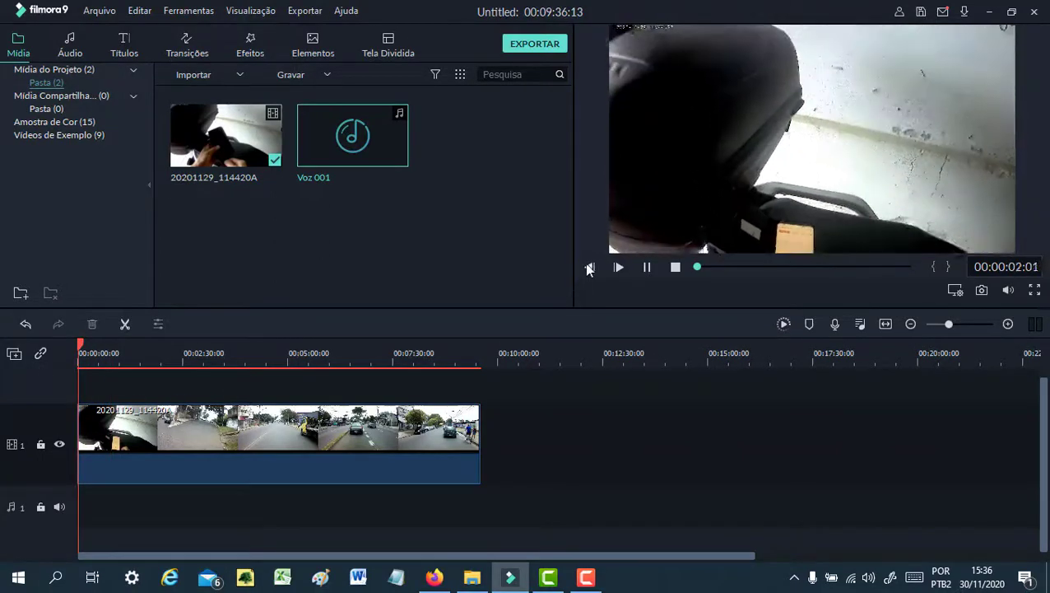
key("space")
right_click(332, 155)
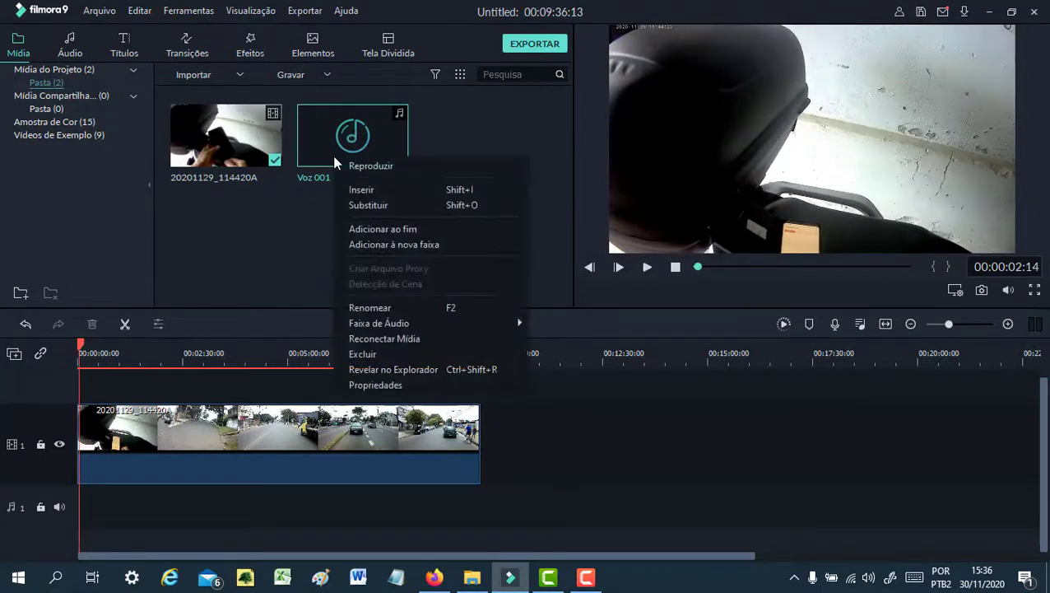
left_click(367, 193)
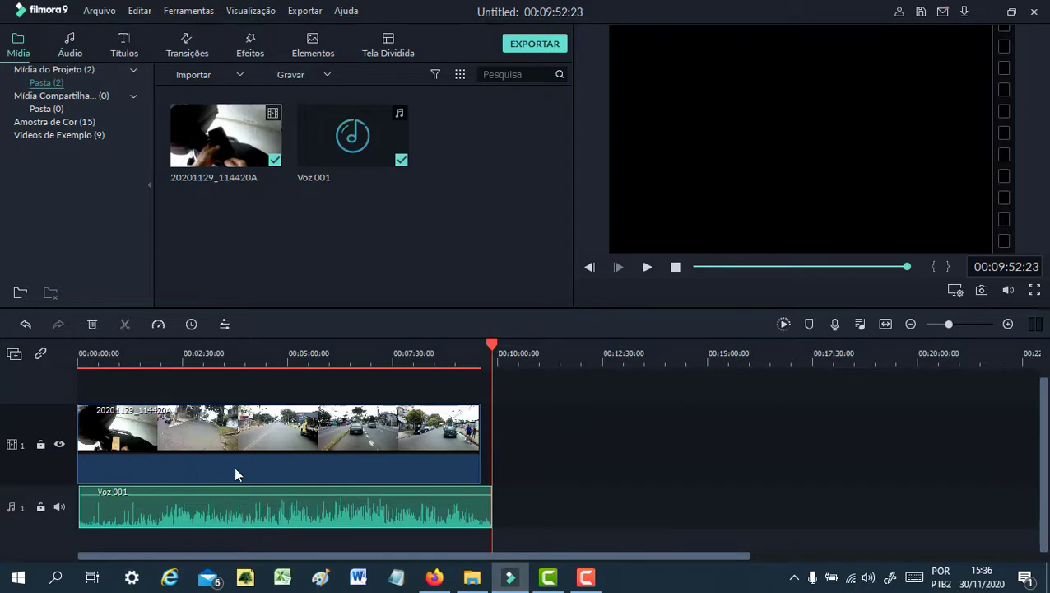
Trim the end of the Voz 001 audio to the end of the video clip and place the playhead at about 3:24.
left_click(169, 521)
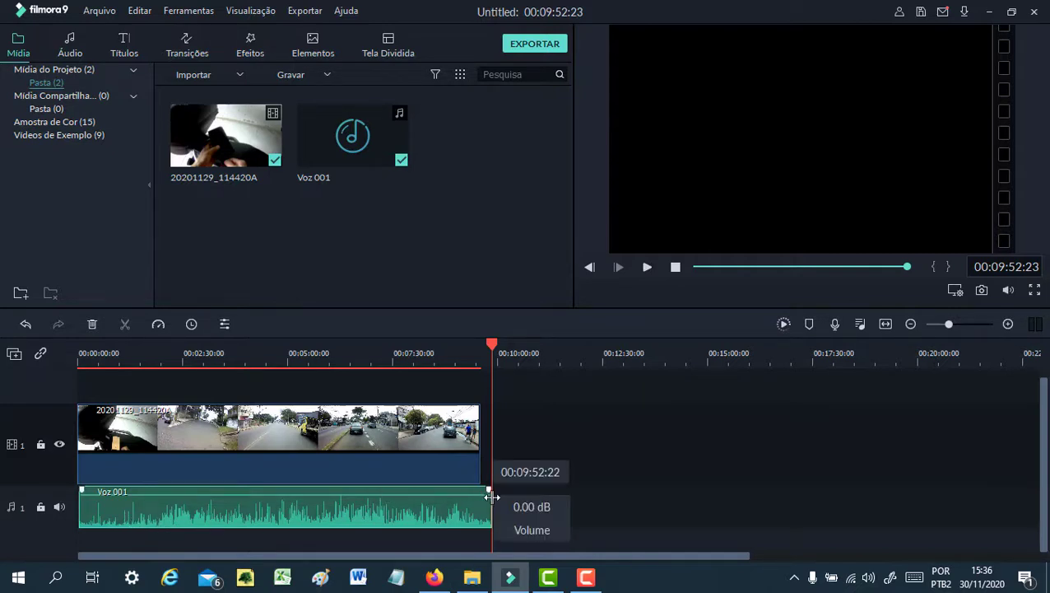
left_click_drag(490, 496, 474, 495)
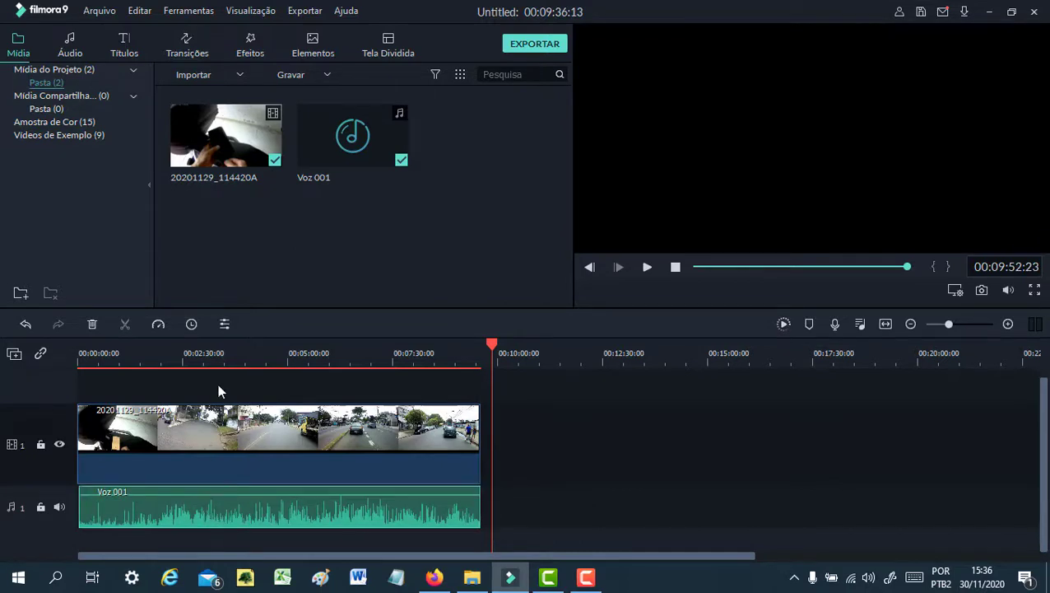
left_click(220, 344)
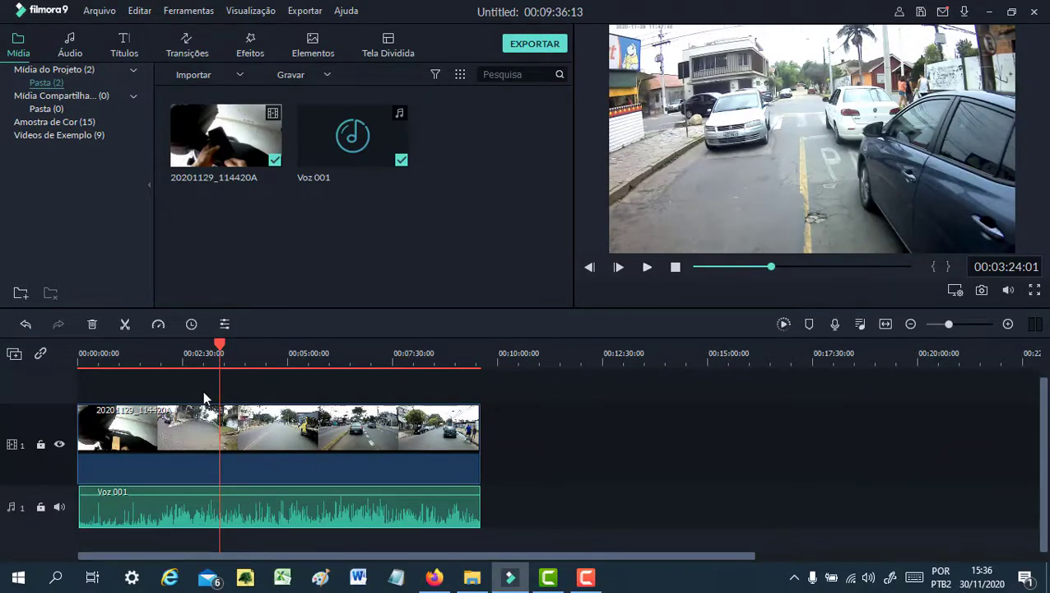
Play the timeline from about 2:25 to check the Voz 001 audio against the video, and stop playback.
left_click(190, 362)
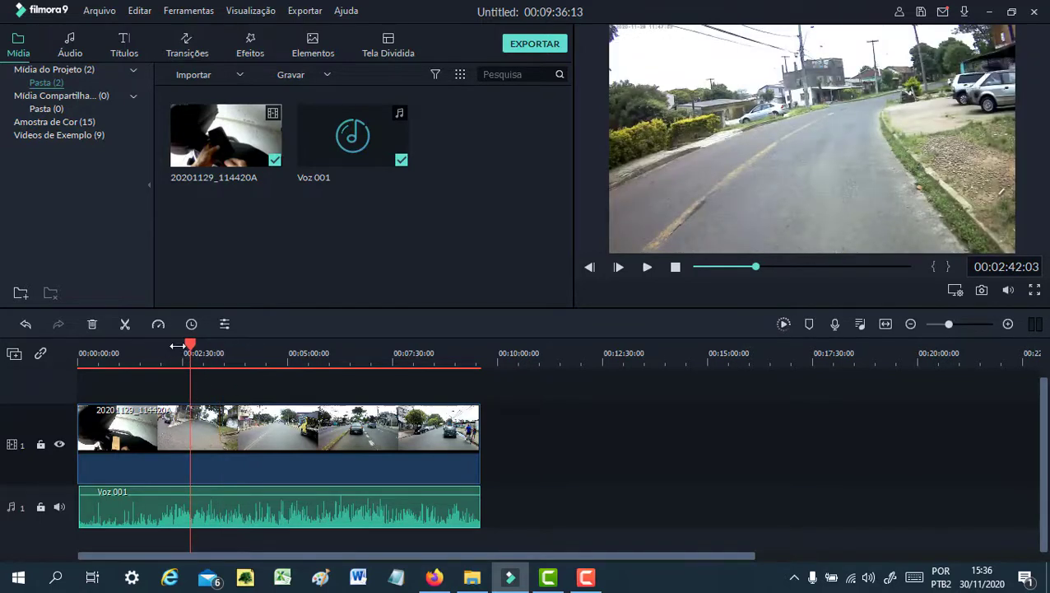
left_click_drag(197, 339, 186, 339)
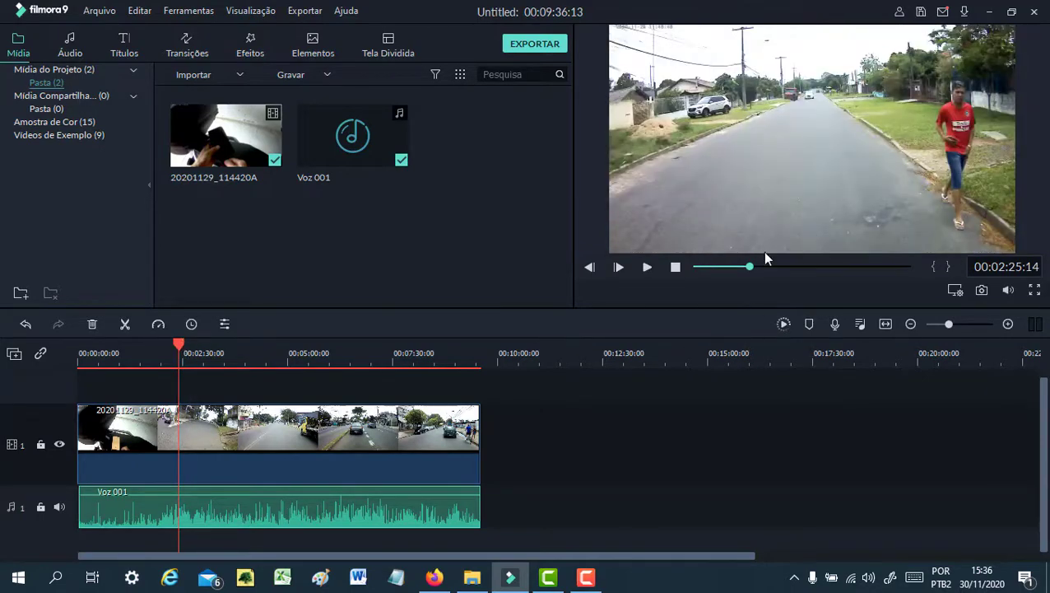
left_click(647, 267)
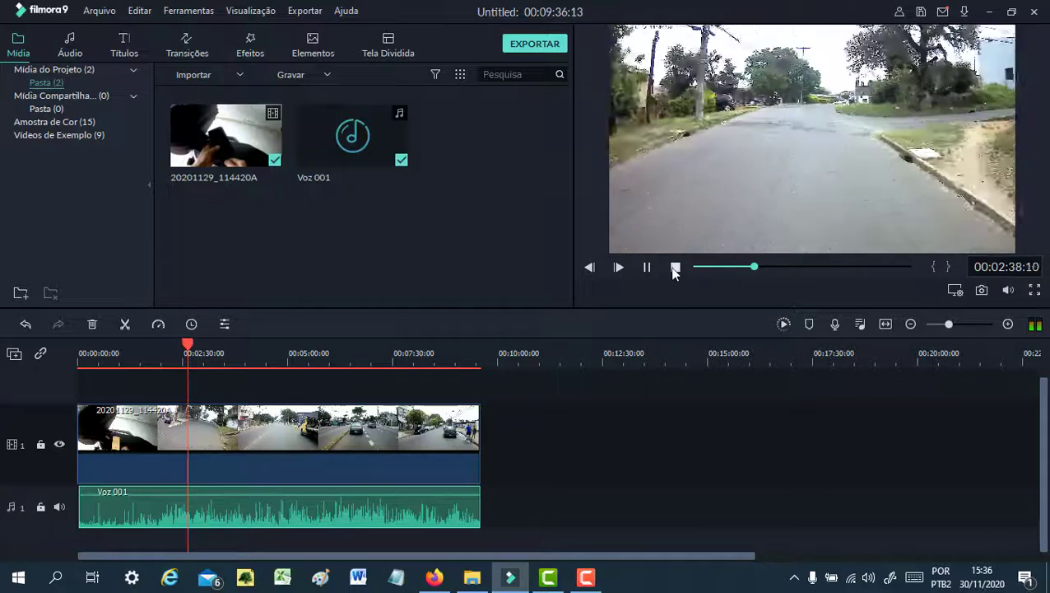
key("ctrl+slash")
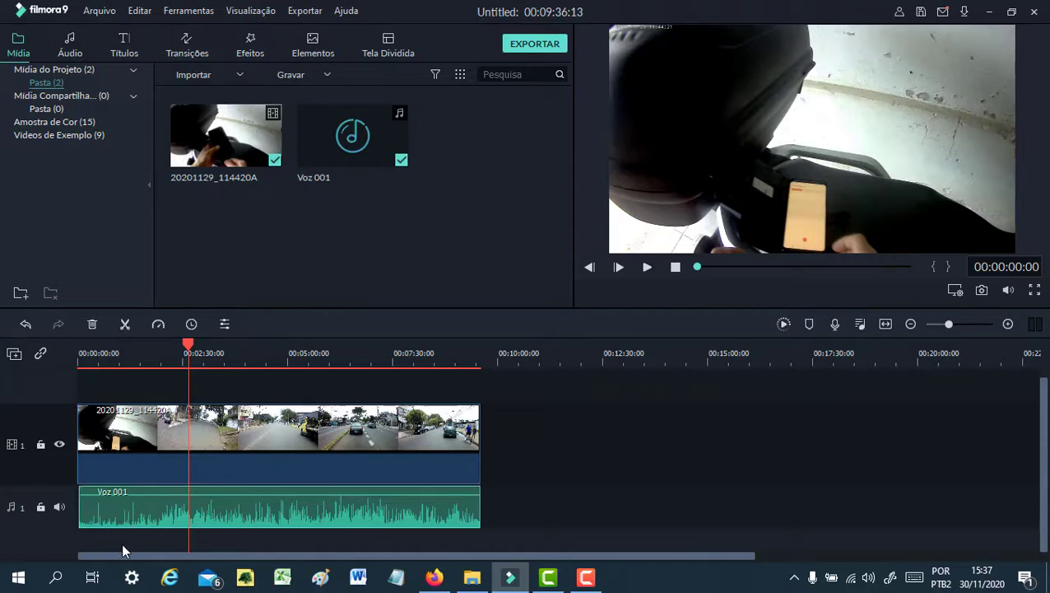
Raise the Voz 001 clip's volume to the upper end of its range and place the playhead at about 1:24.
double_click(136, 512)
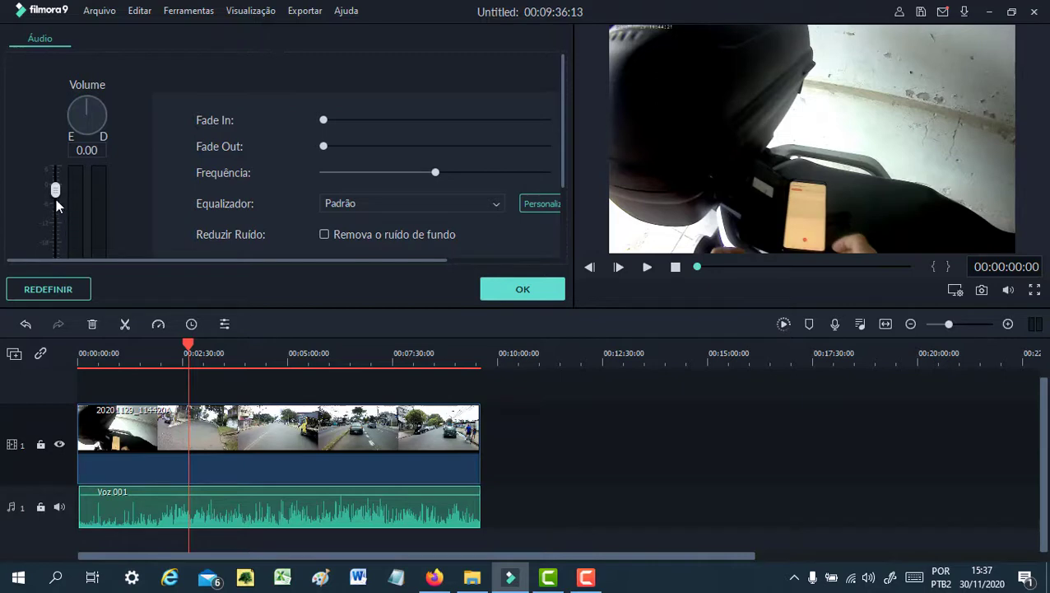
left_click_drag(55, 191, 52, 172)
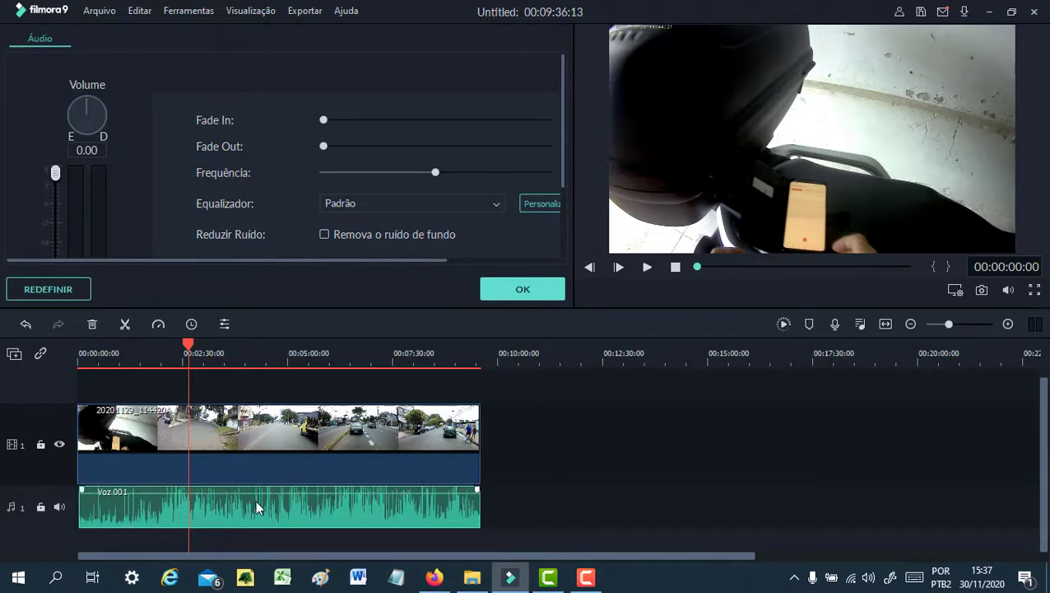
left_click(531, 477)
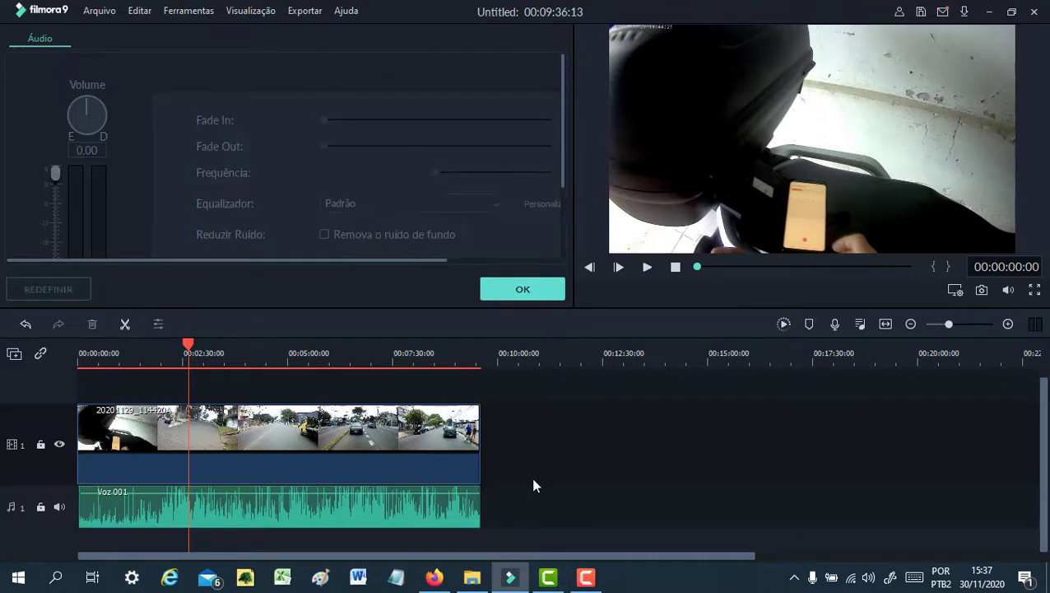
left_click_drag(188, 344, 136, 349)
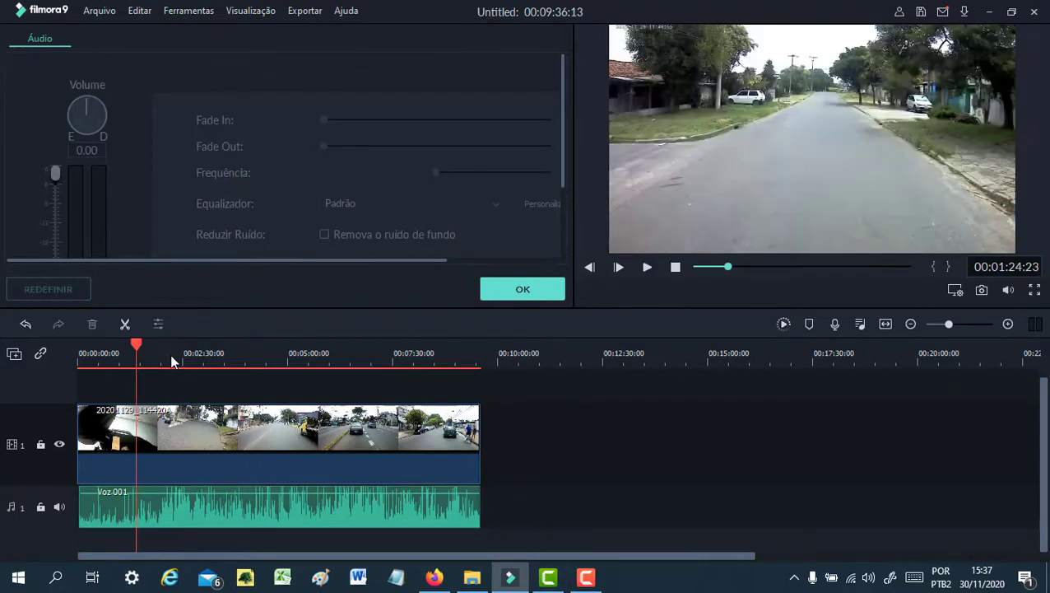
Start a local MP4 video export and name the file teste_video_sem_barulho_camara___.
left_click(305, 12)
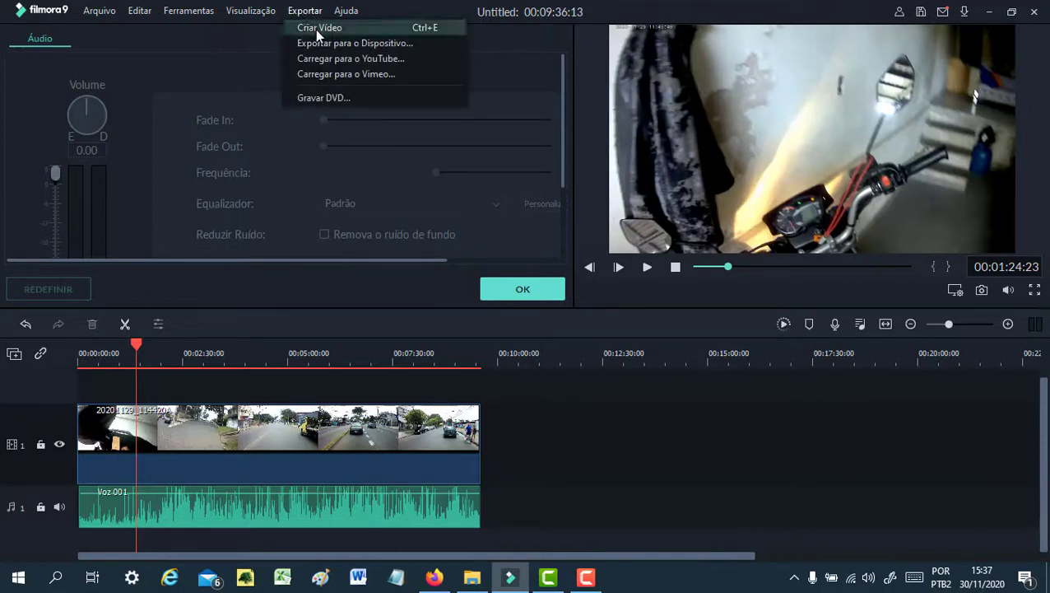
left_click(322, 30)
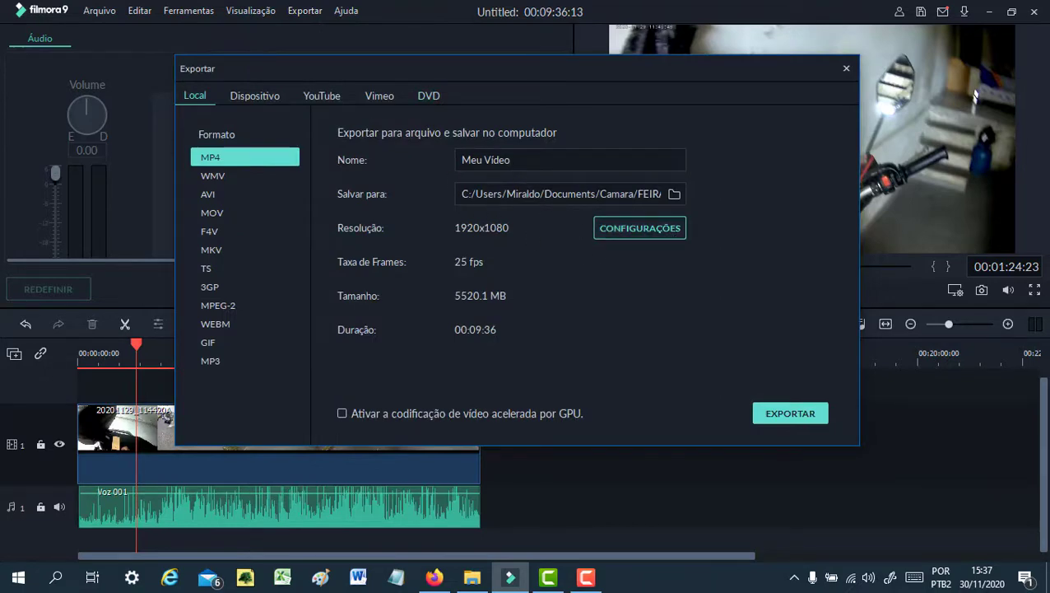
key("ctrl+a")
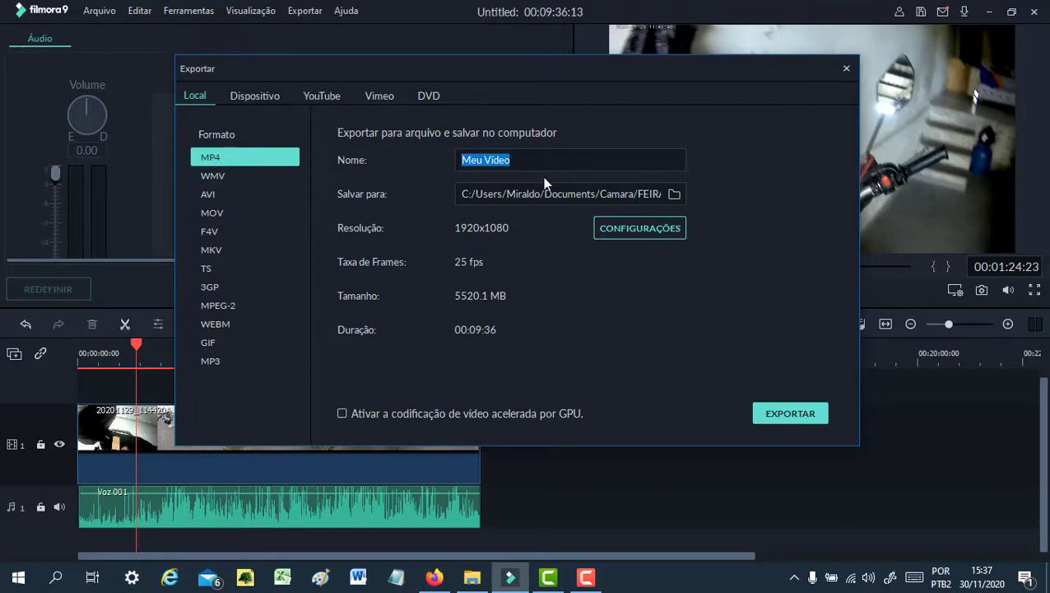
type("test")
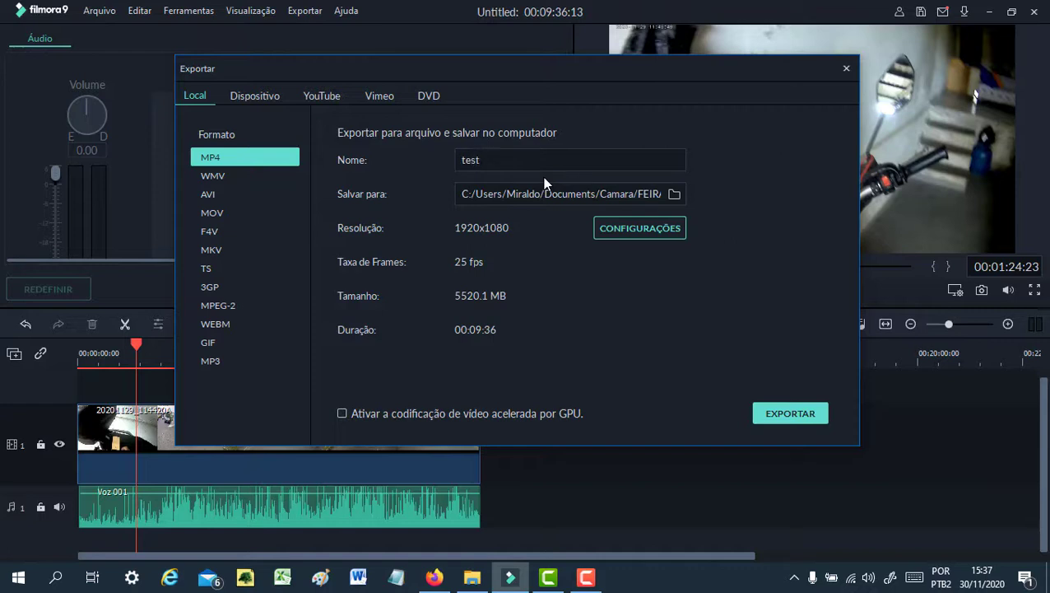
type("e_video")
type("_sem_barulho")
type("_camara___")
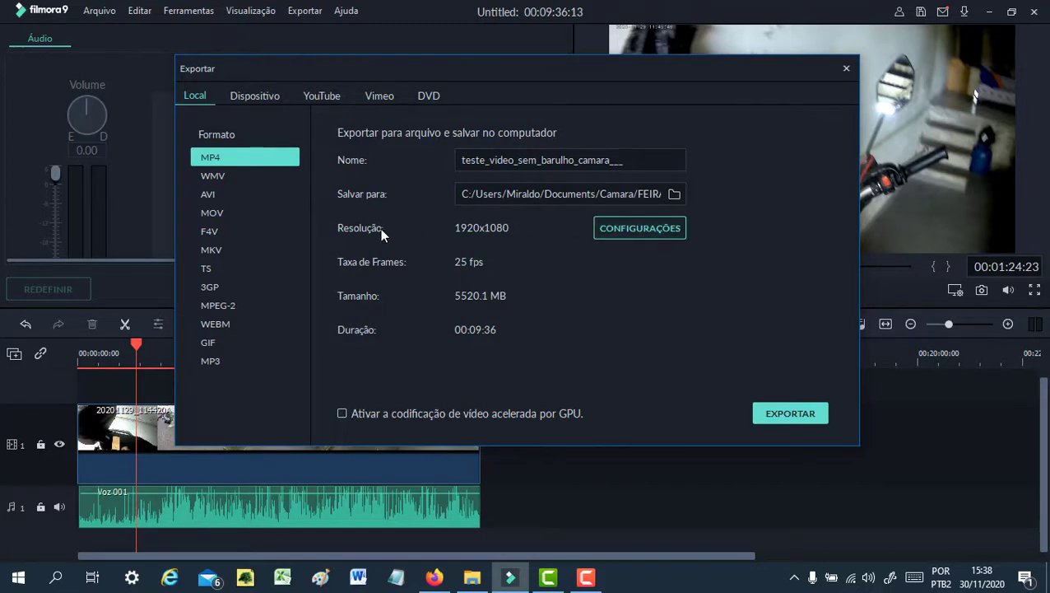
Restore the default export quality settings and export the video.
left_click(627, 229)
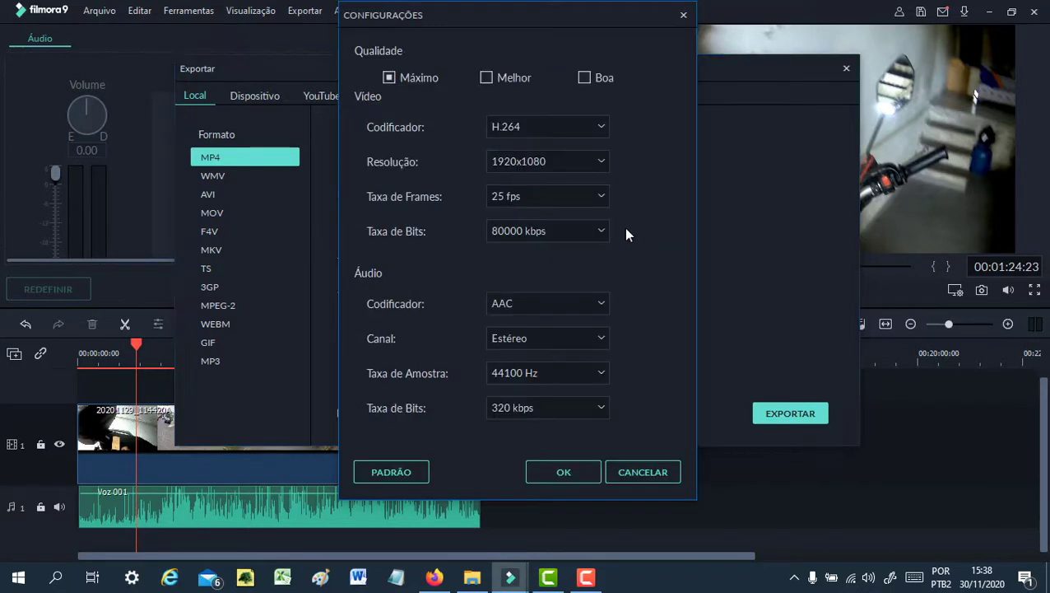
left_click(399, 473)
left_click(598, 376)
left_click(599, 376)
left_click(602, 339)
left_click(602, 338)
left_click(562, 472)
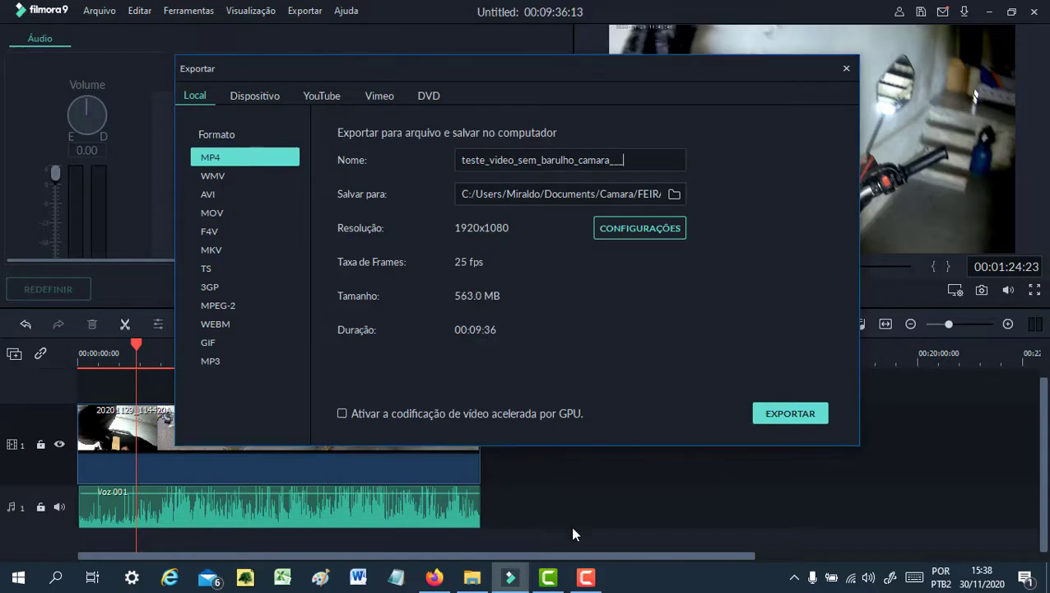
left_click(759, 422)
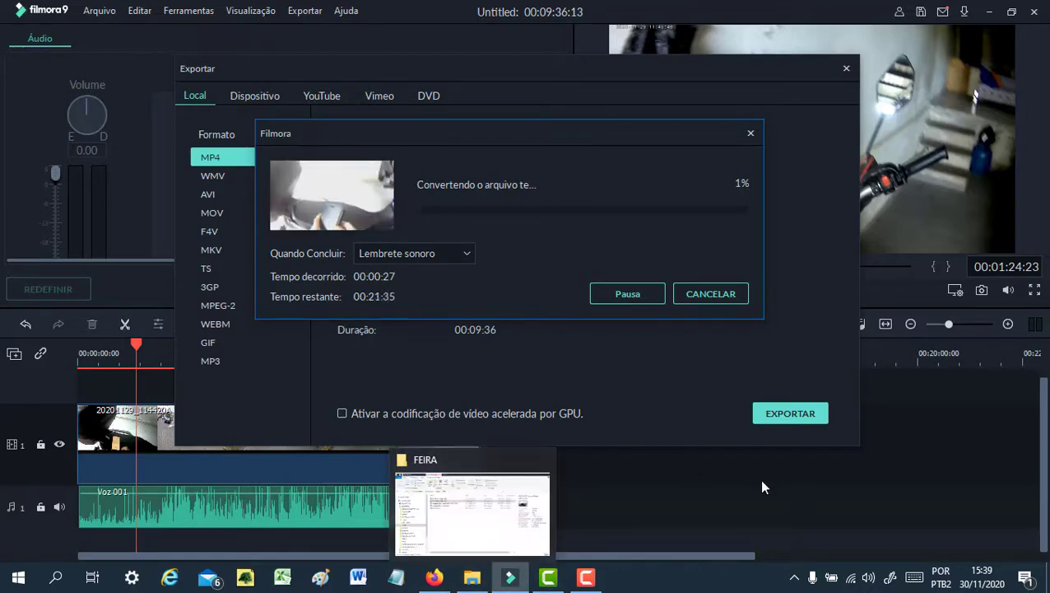
Switch to File Explorer, check teste_video_sem_barulho_camara___.mp4 in the FEIRA folder, and return to Filmora.
left_click(473, 578)
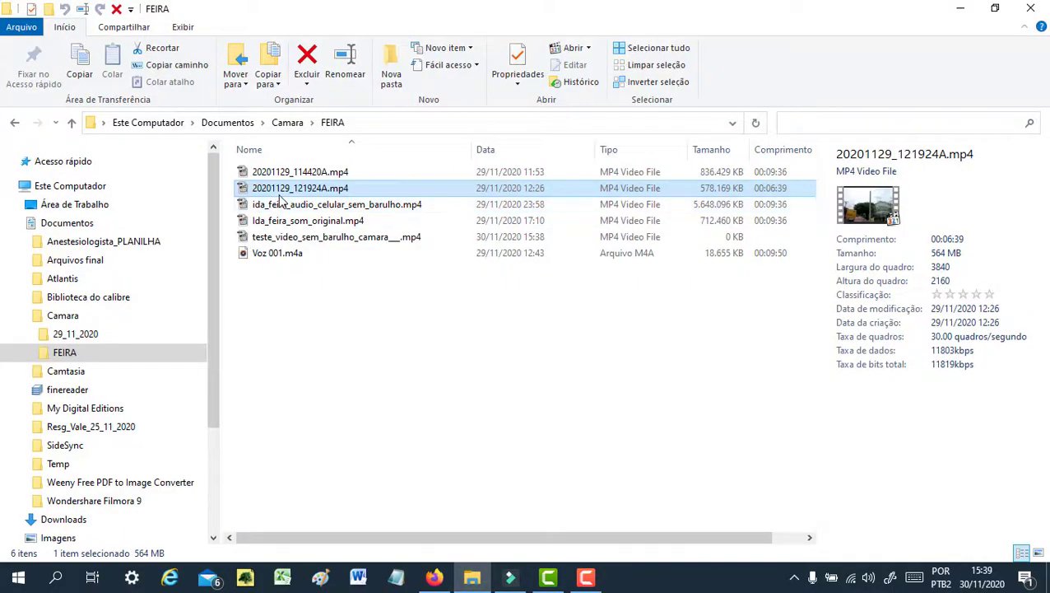
left_click(336, 238)
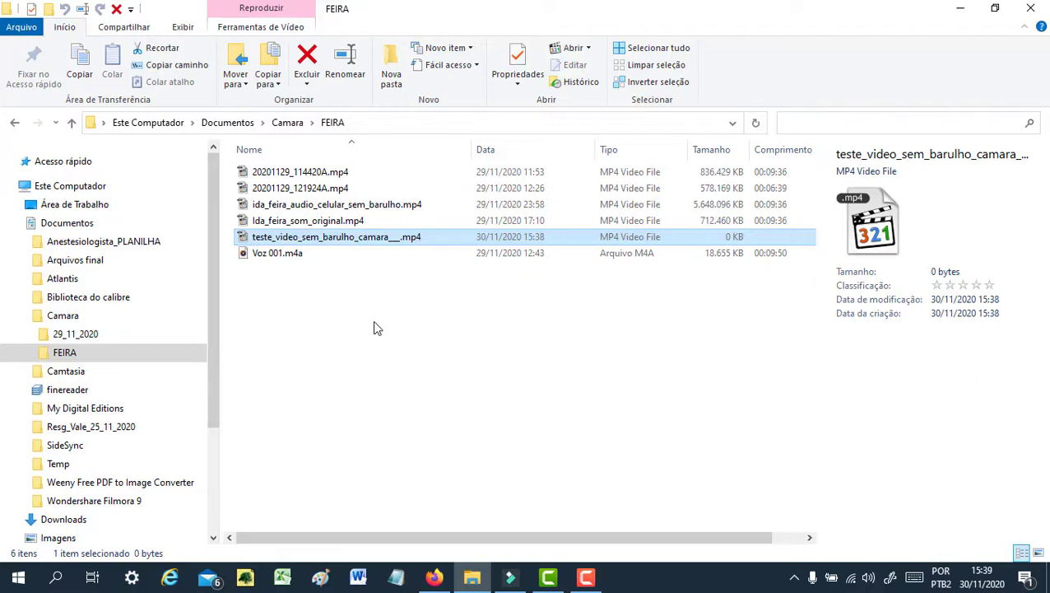
left_click(511, 577)
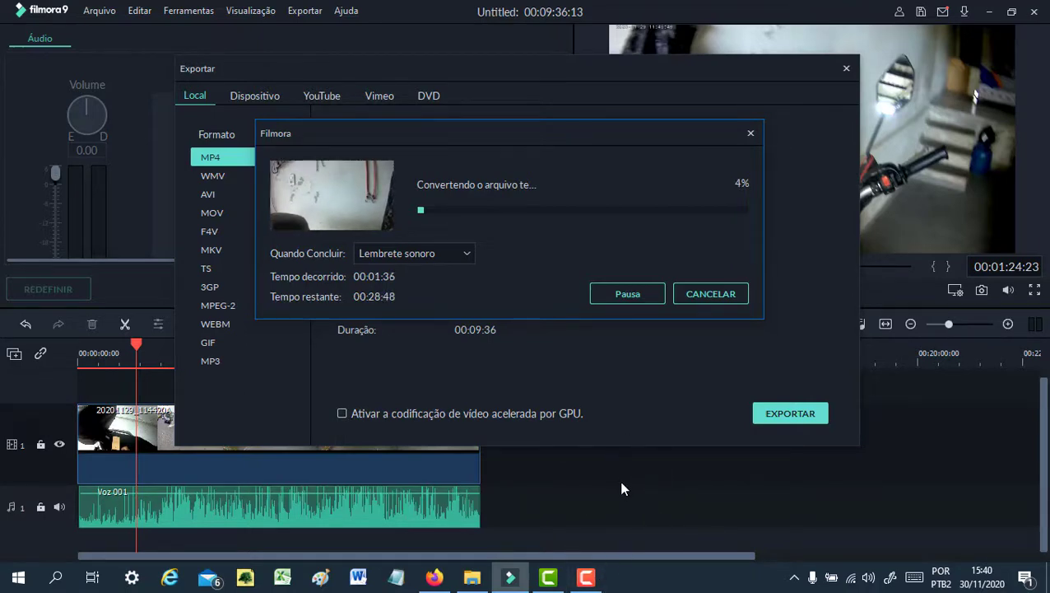
left_click(550, 579)
left_click(550, 579)
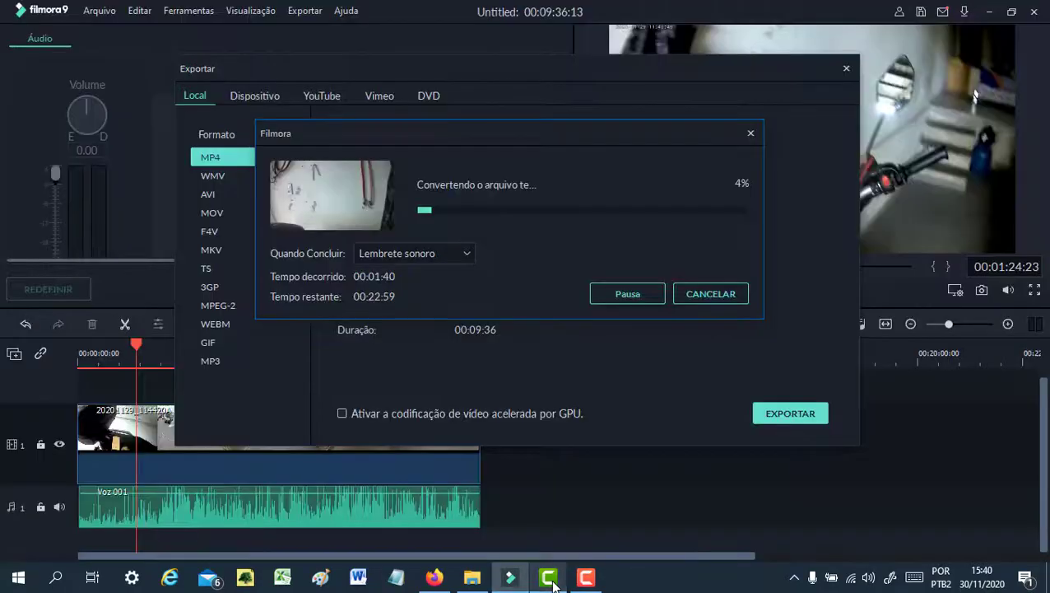
left_click(585, 578)
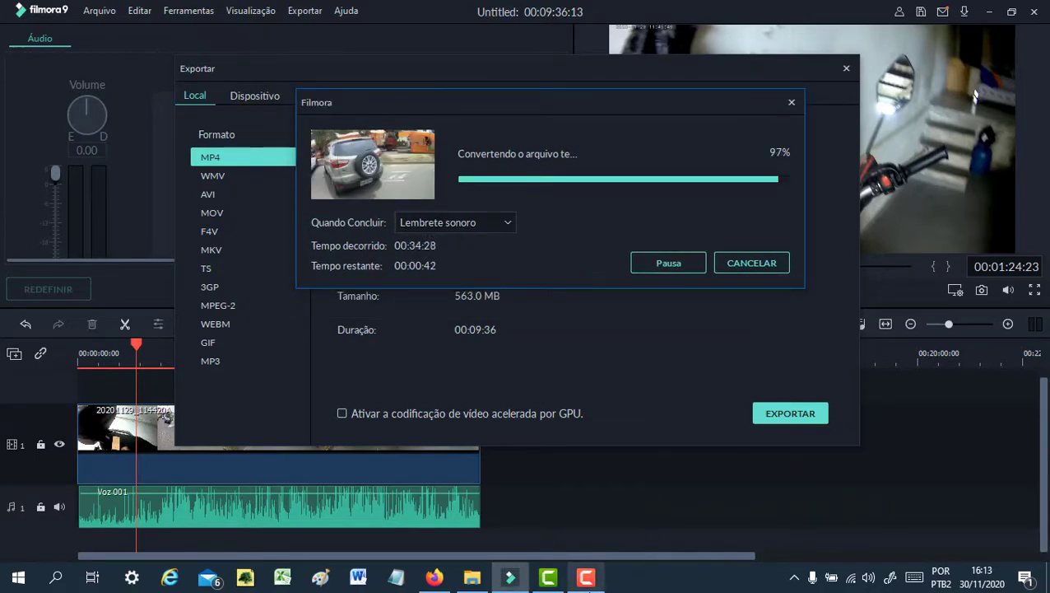
left_click(586, 578)
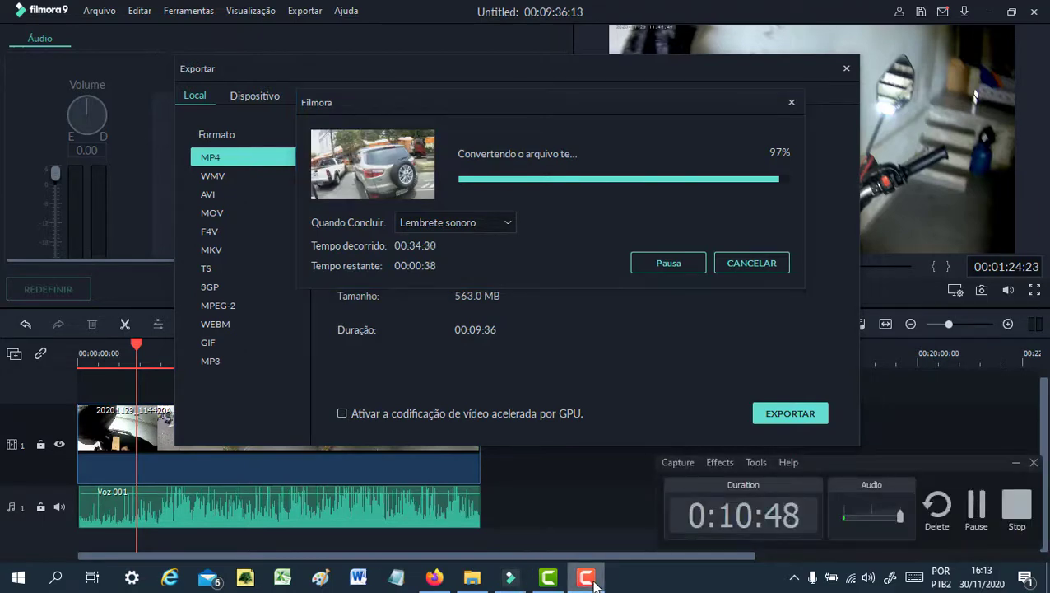
left_click(586, 577)
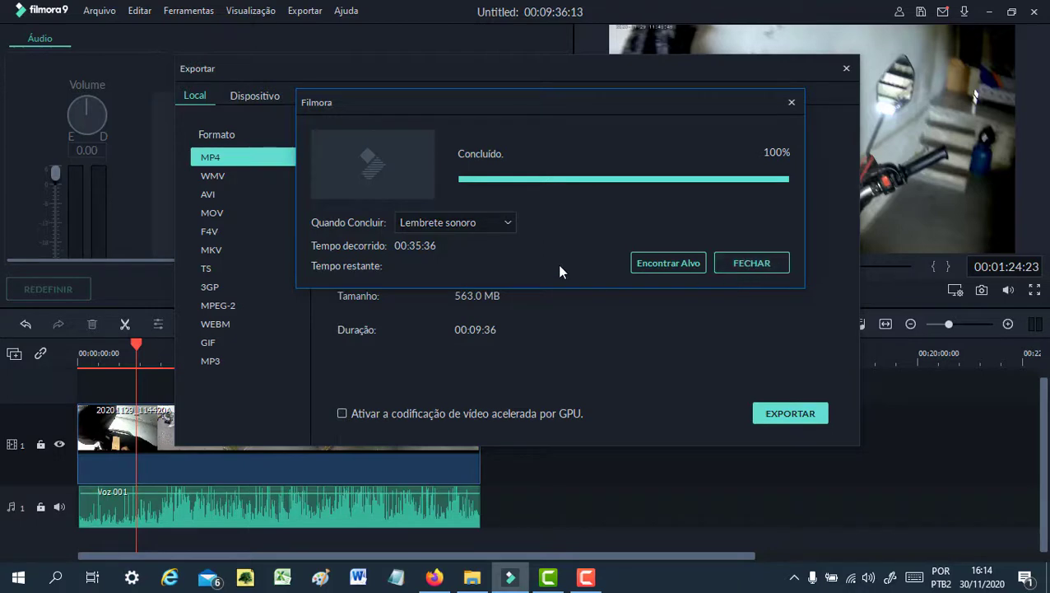
Close the completed export progress window and the export dialog.
left_click(758, 265)
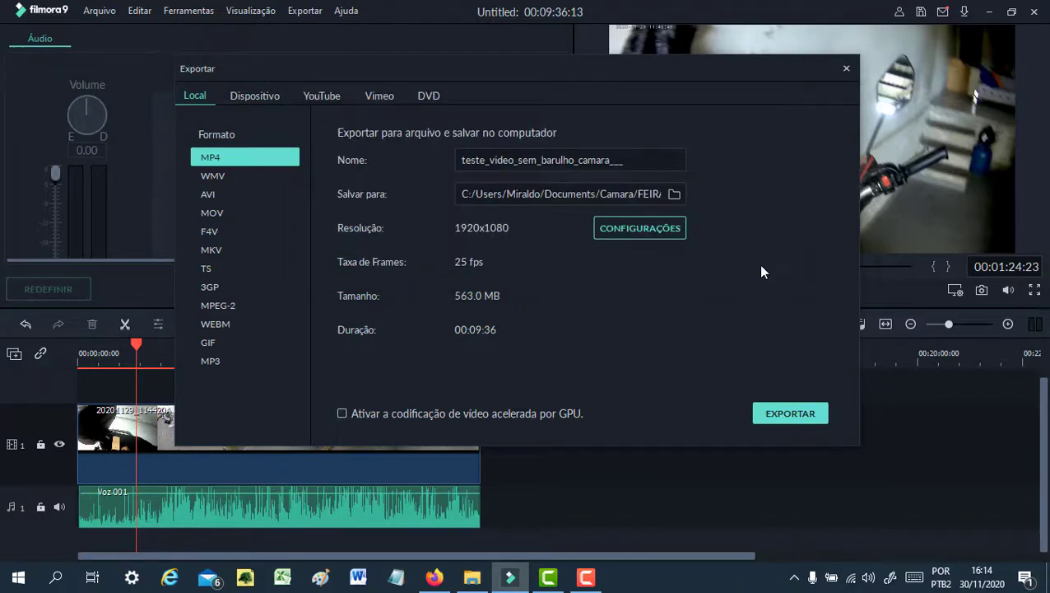
left_click(845, 70)
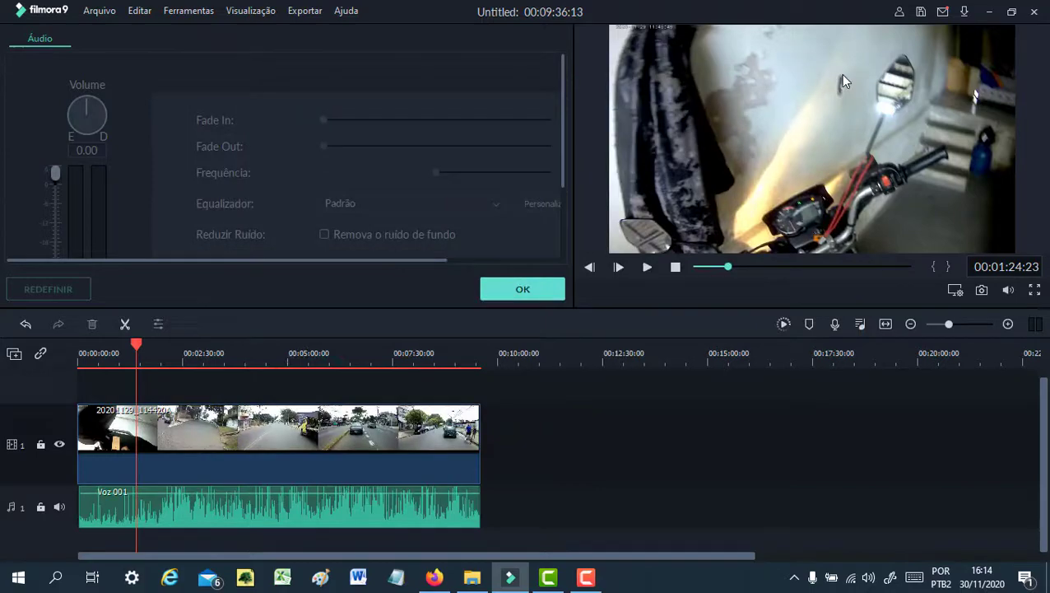
Switch to File Explorer and play the exported teste_video_sem_barulho_camara___.mp4 from the FEIRA folder.
left_click(473, 582)
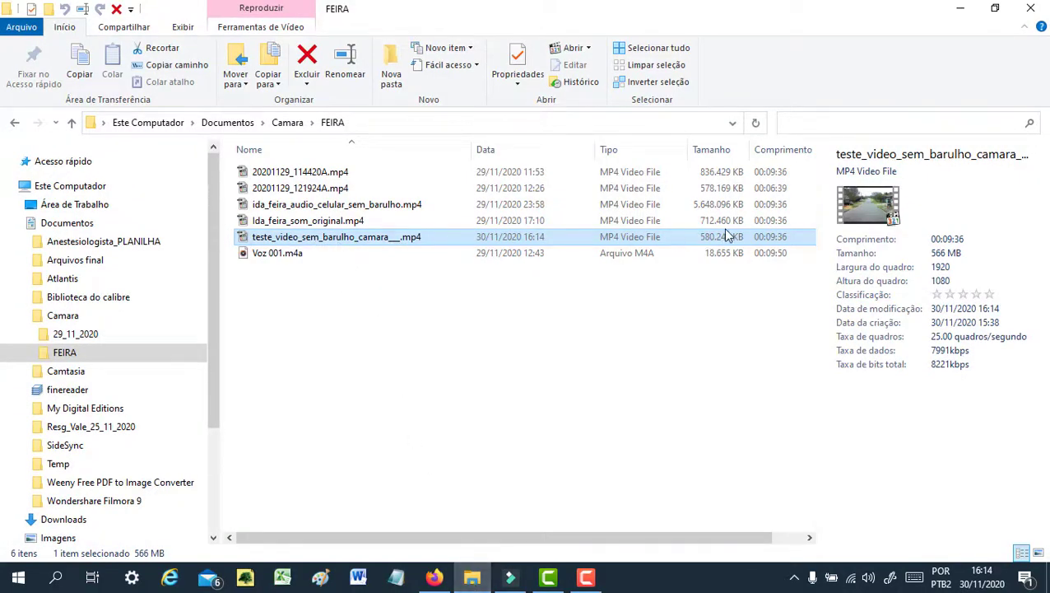
left_click(288, 254)
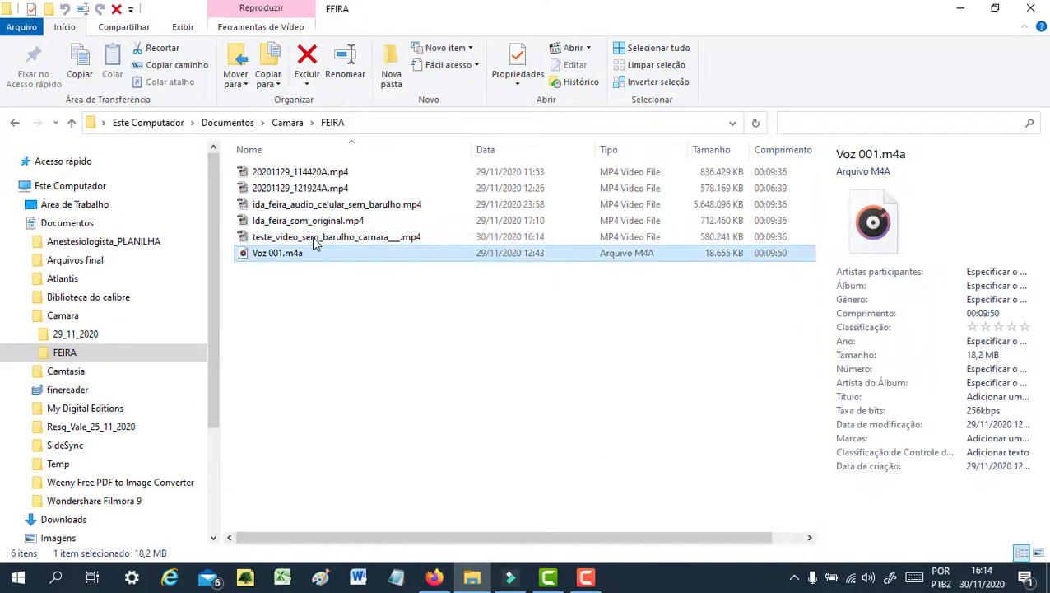
left_click(311, 239)
double_click(313, 238)
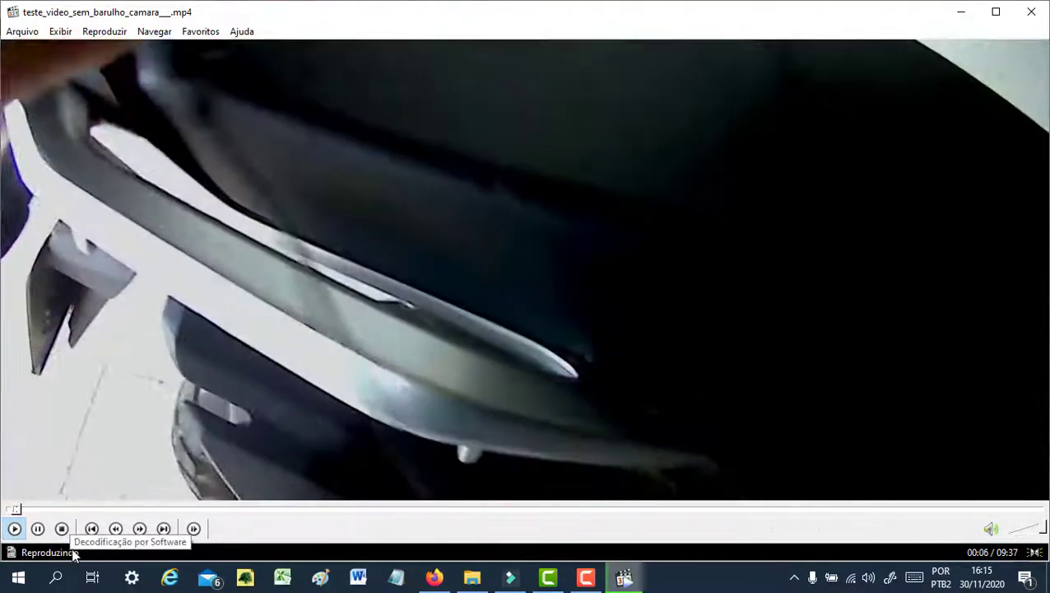
Skip through the exported video to about 2:12, pause at about 2:47, and switch back to Filmora.
left_click(43, 508)
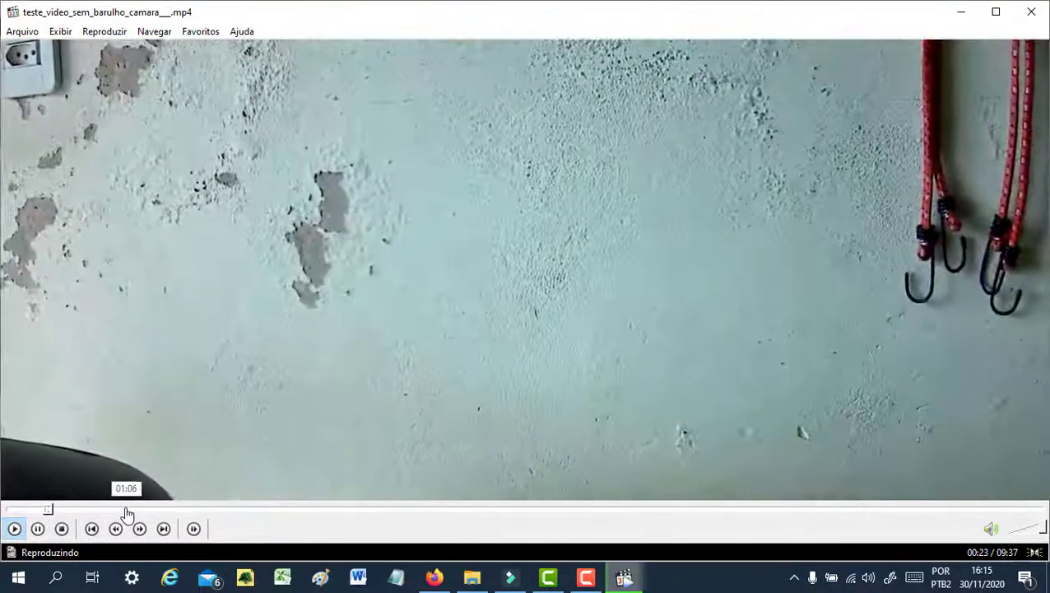
left_click(128, 510)
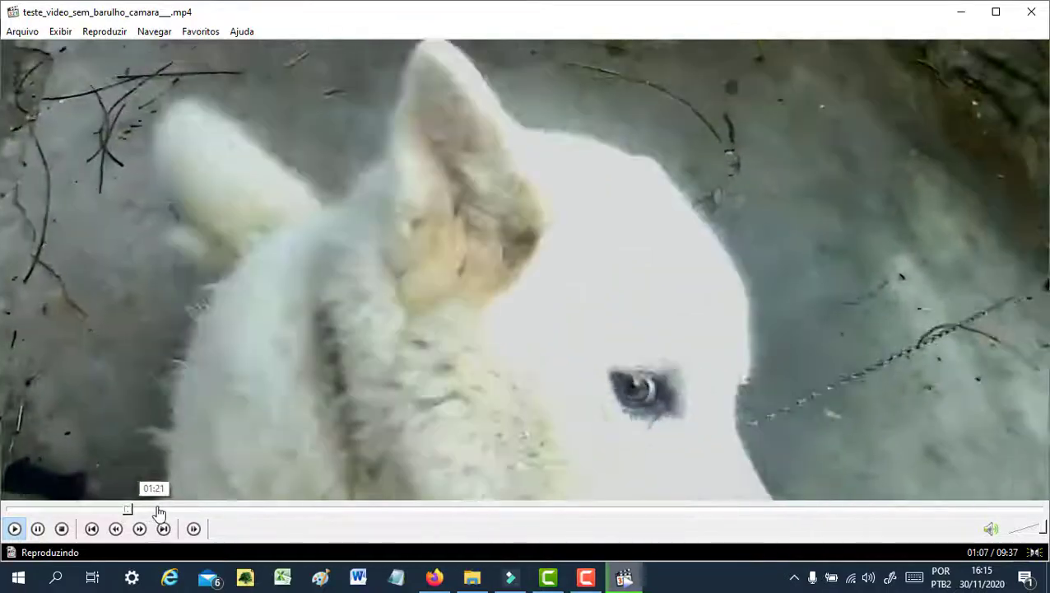
left_click(163, 510)
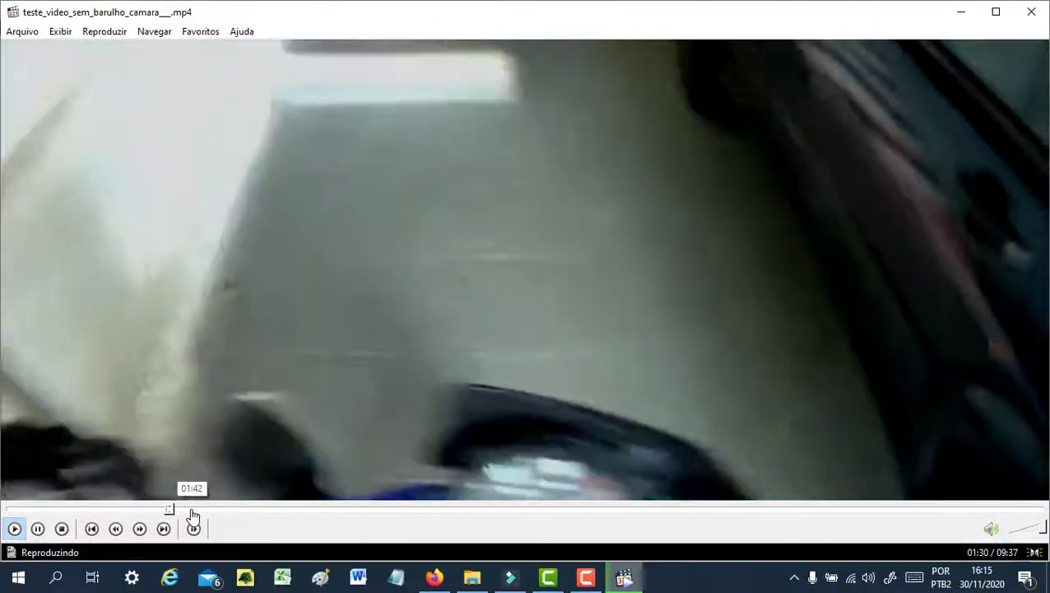
left_click(192, 510)
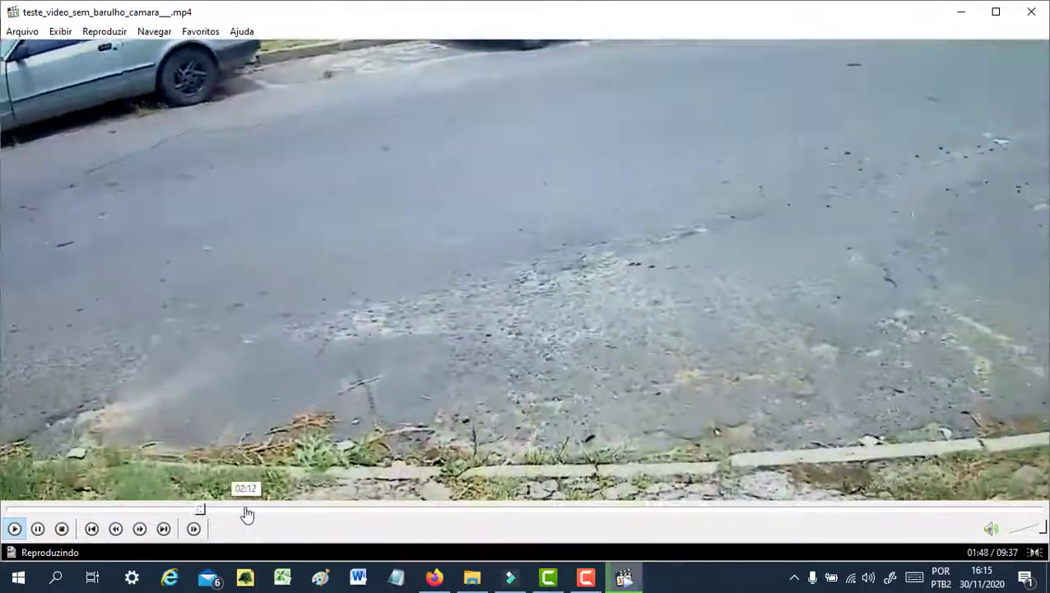
left_click(247, 510)
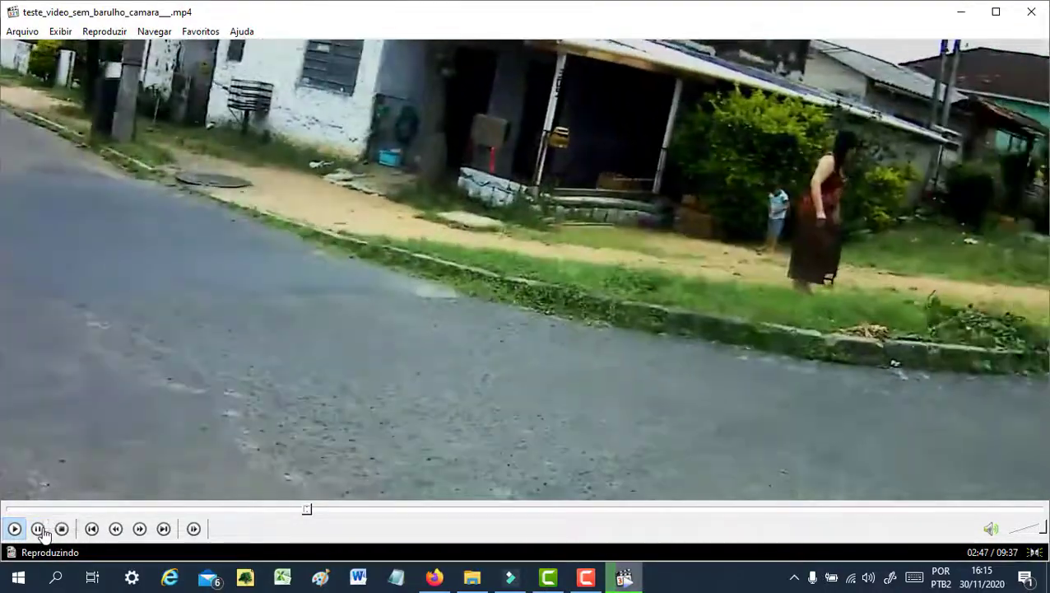
left_click(39, 530)
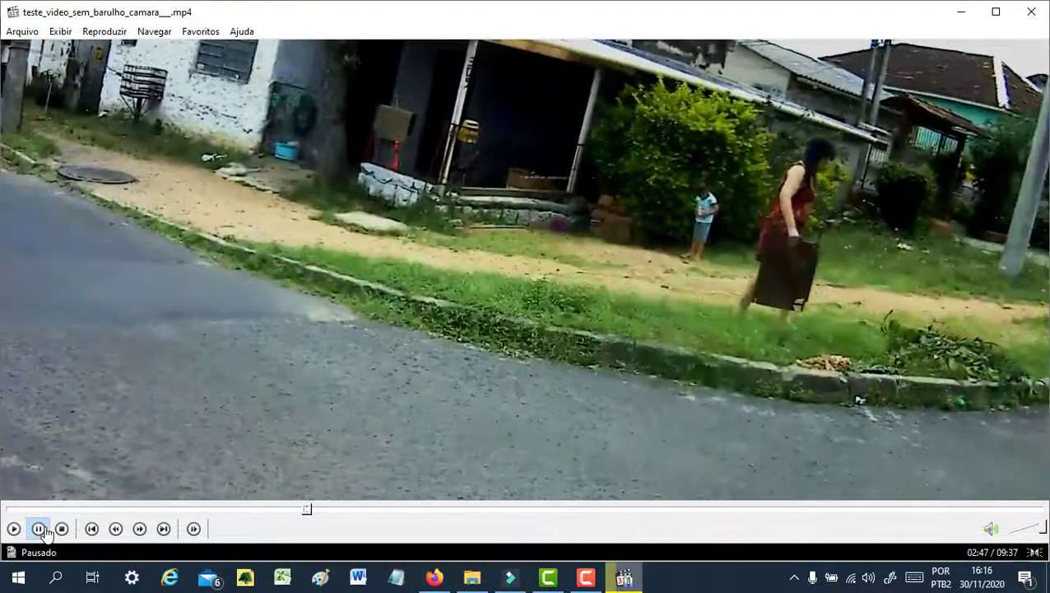
left_click(960, 15)
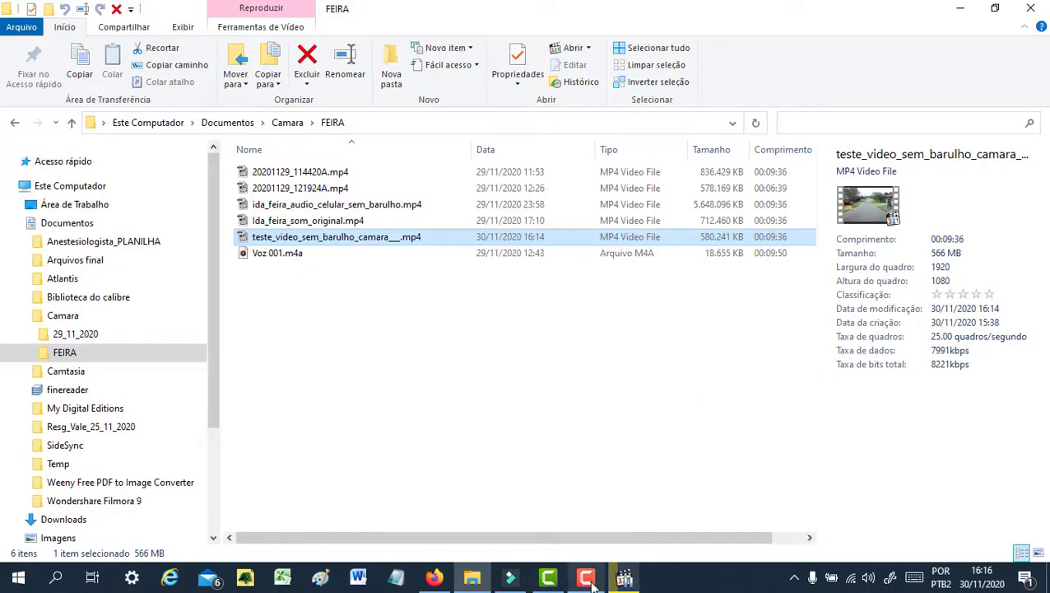
left_click(513, 581)
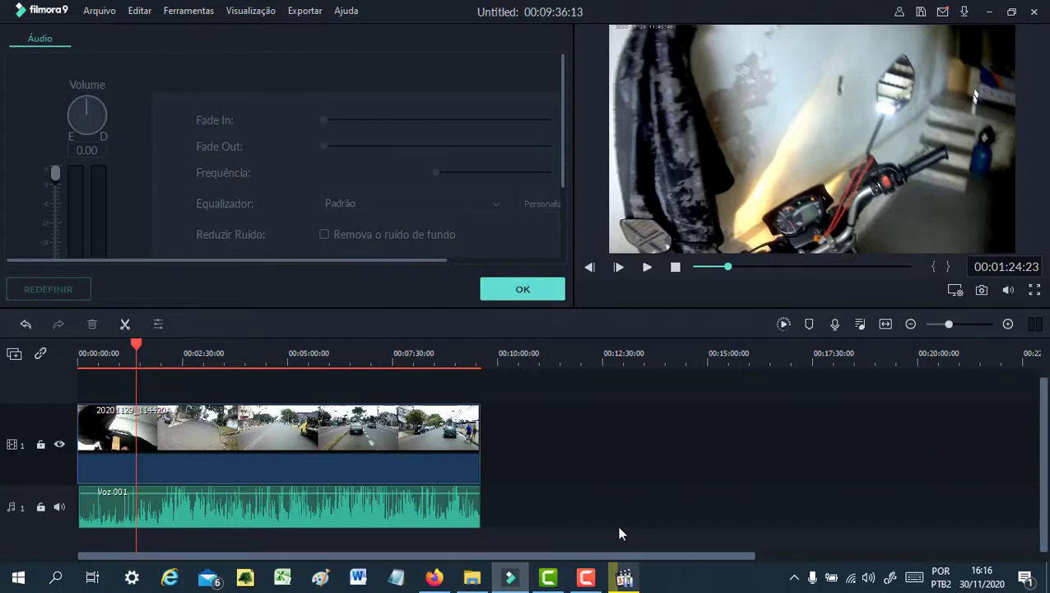